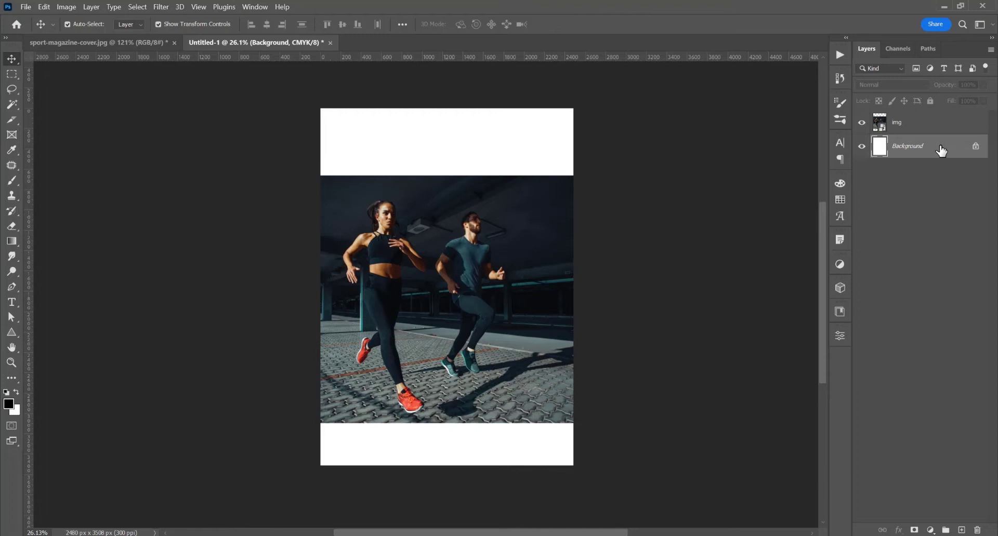
- Fill the Background layer with black and add a layer mask to the img layer
key("alt+BackSpace")
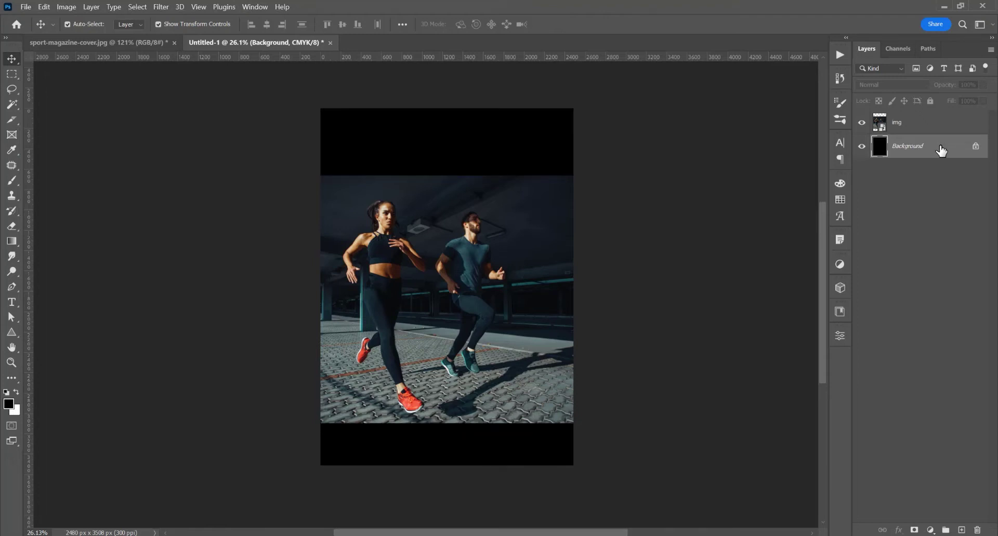
left_click(930, 127)
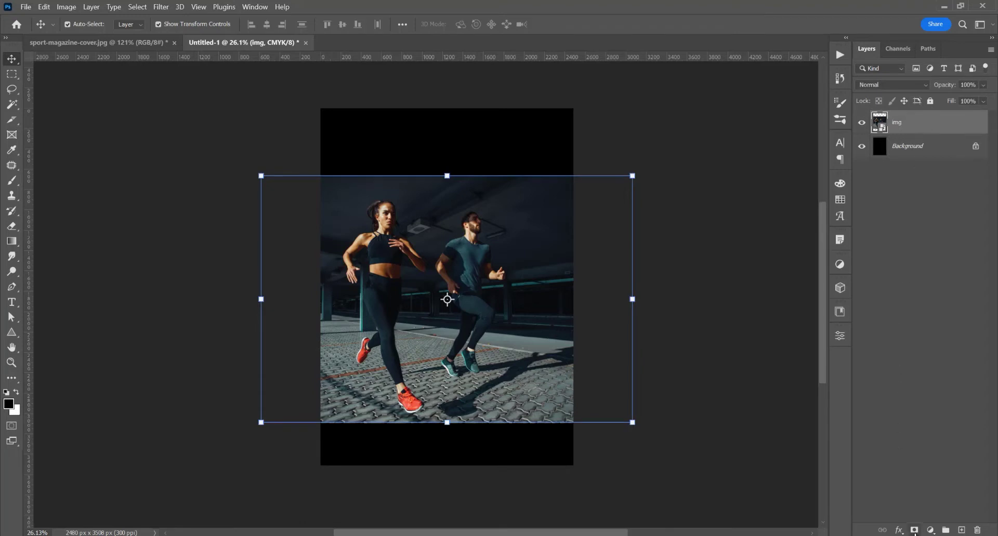
left_click(915, 530)
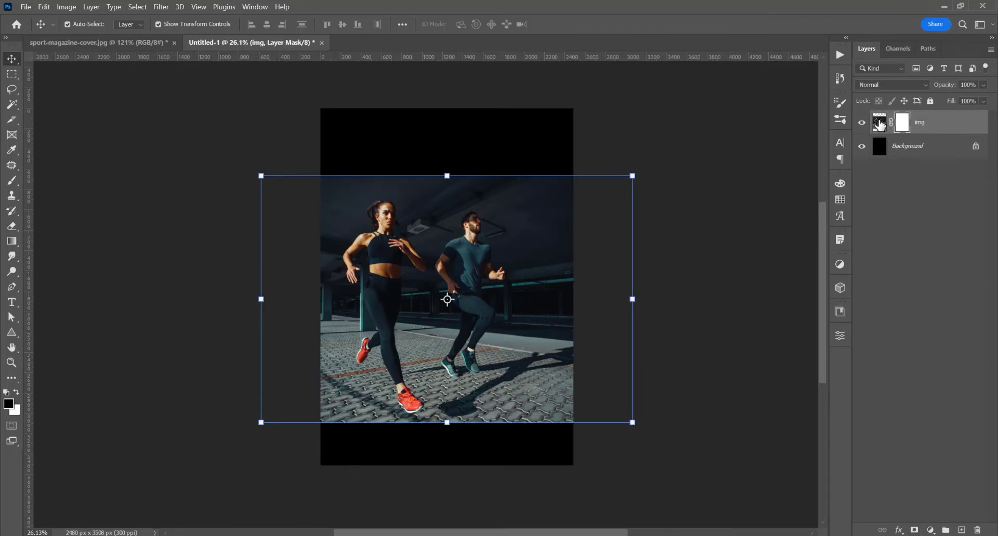
- Select both runners on the img layer's image with automatic subject selection
left_click(146, 8)
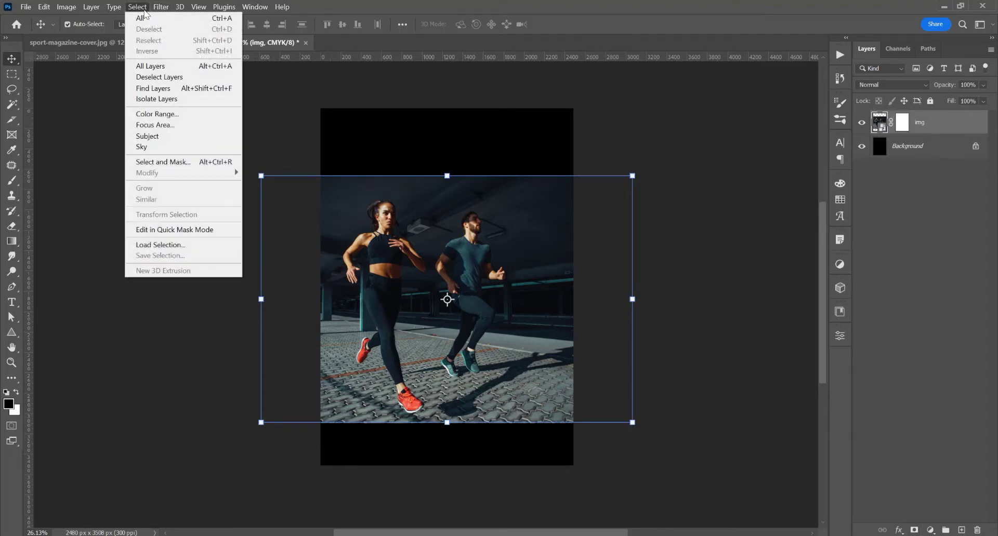
left_click(171, 142)
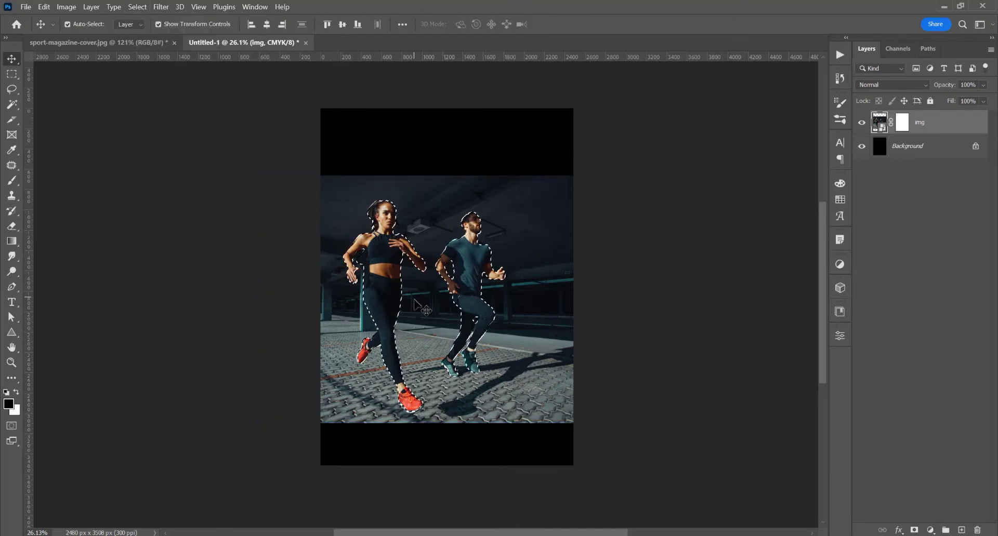
scroll(425, 281, "up", 4)
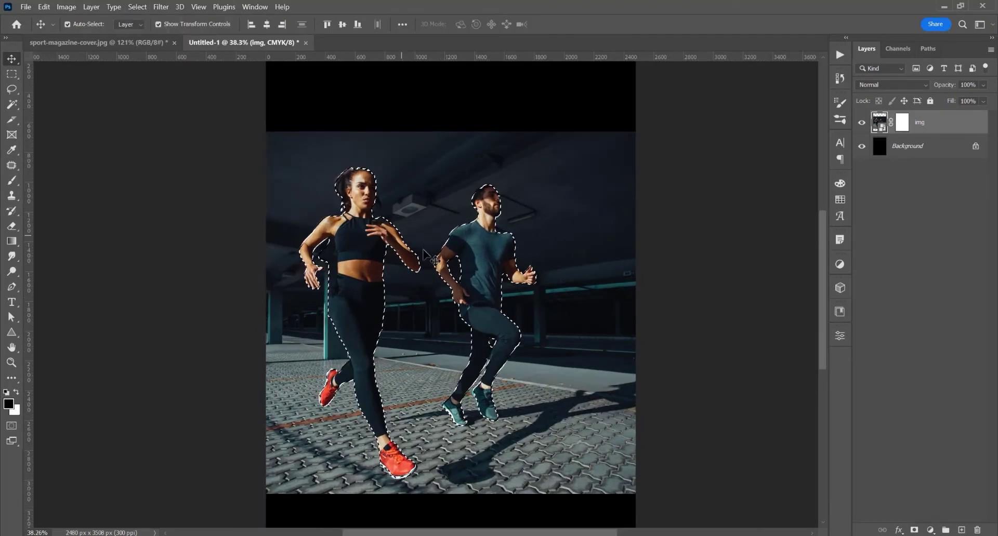
scroll(432, 247, "up", 1)
scroll(436, 245, "down", 2)
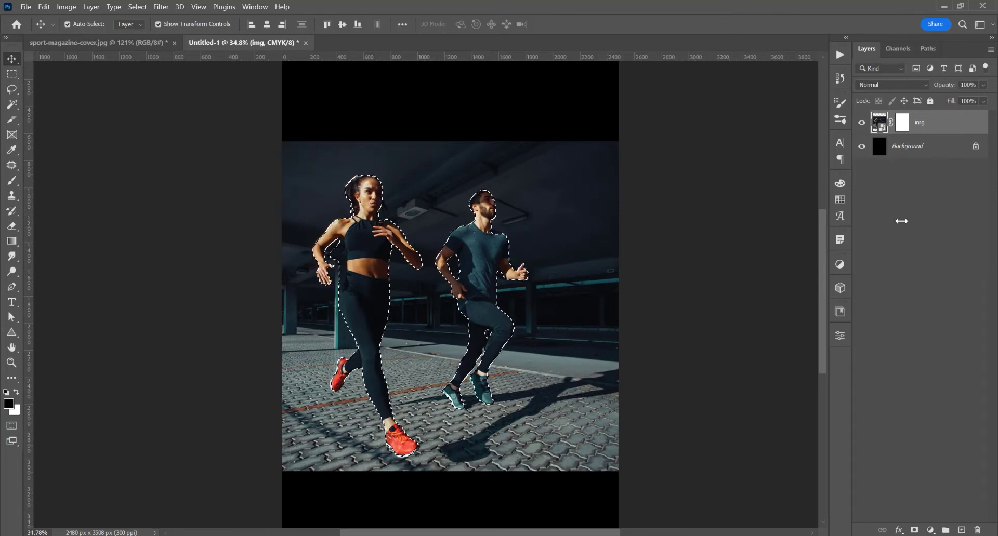
- Target the img layer's mask and invert the selection so it covers everything except the runners
left_click(902, 123)
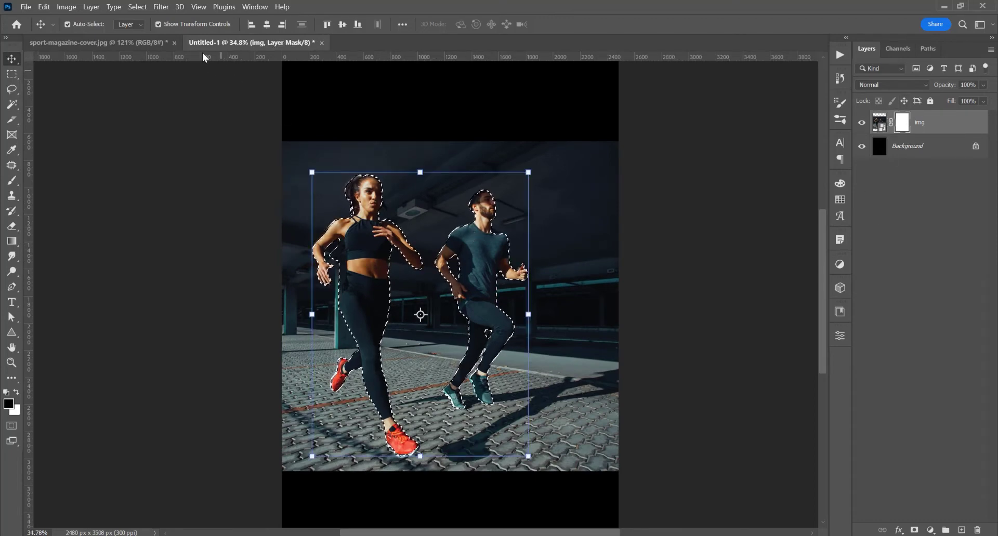
left_click(140, 6)
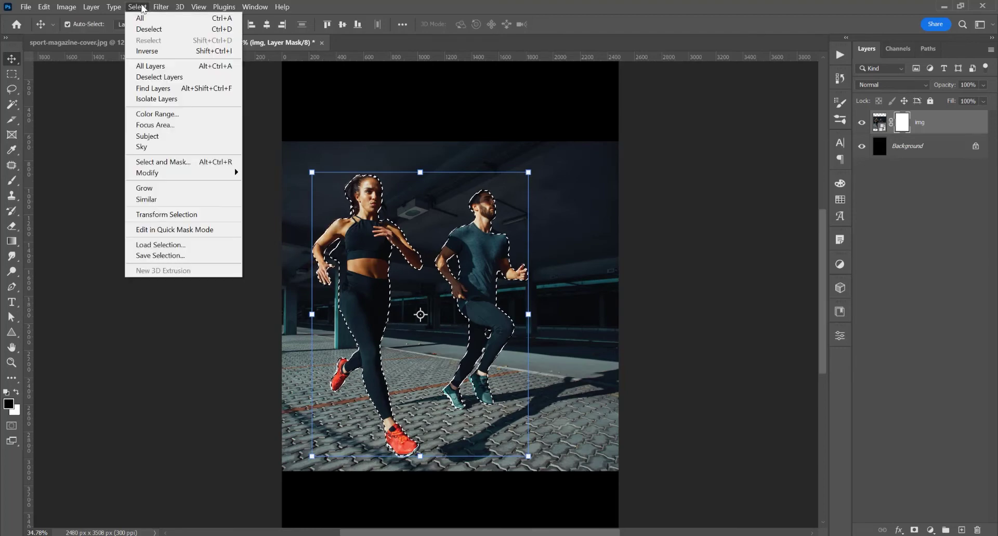
left_click(156, 51)
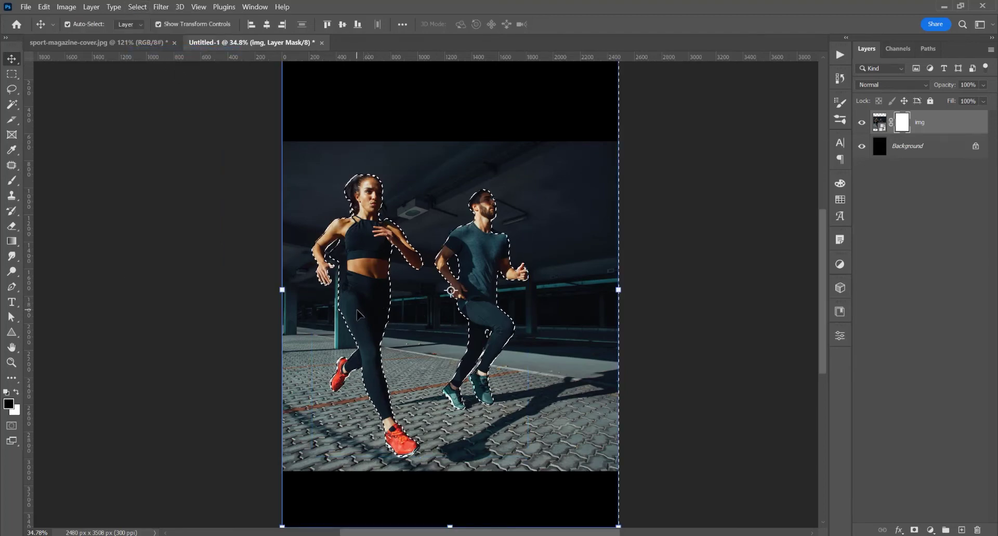
scroll(357, 314, "down", 2)
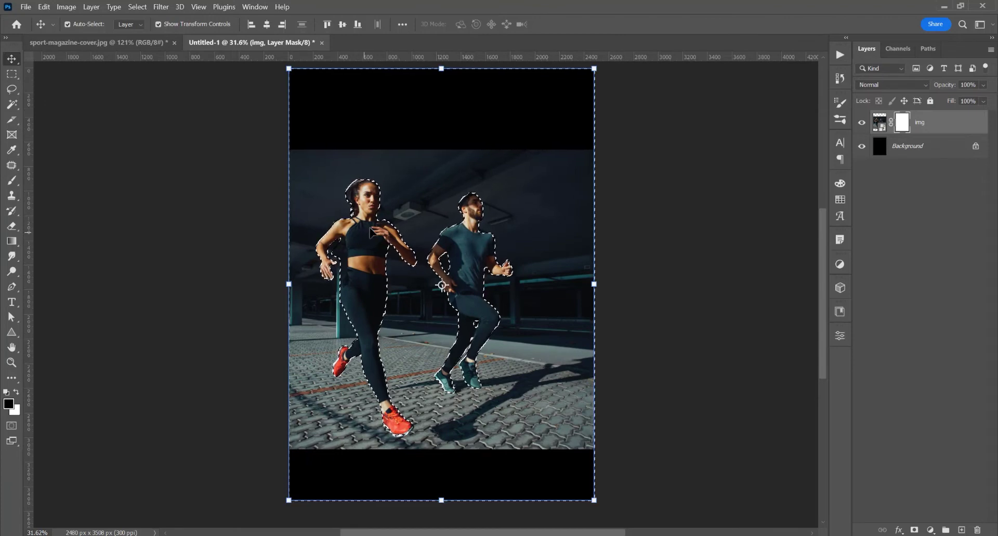
- Set up the Gradient tool with the Foreground to Transparent preset from the Basics group
left_click(12, 243)
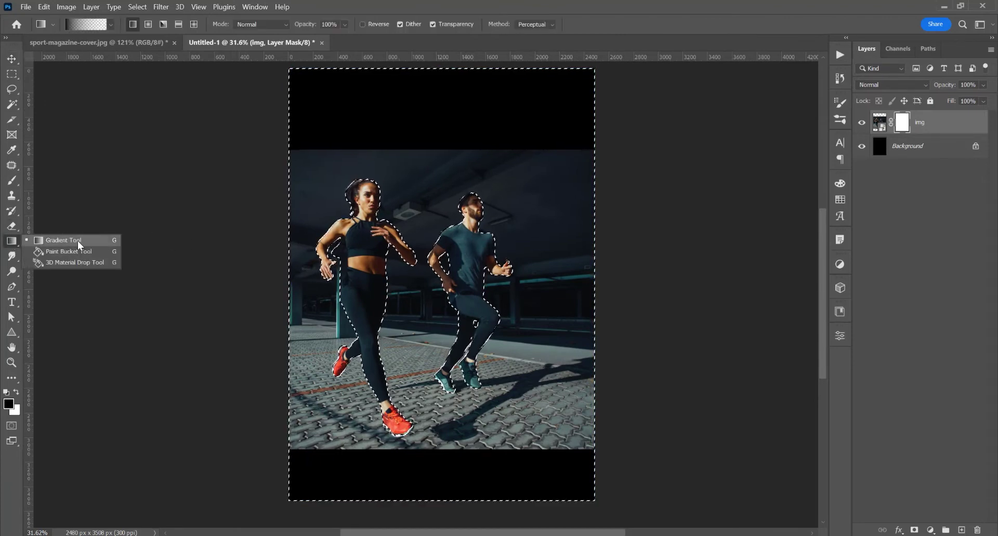
left_click(85, 26)
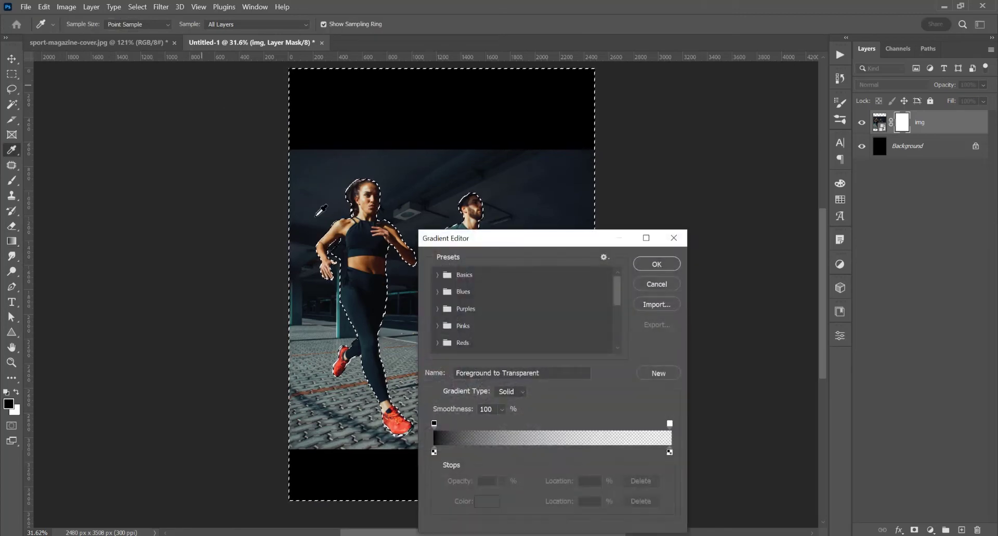
left_click(437, 275)
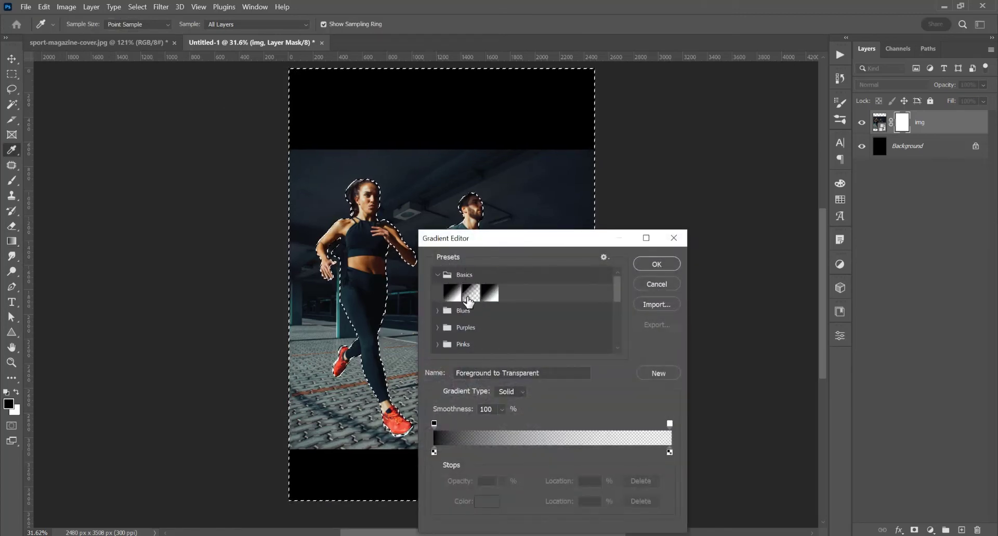
left_click(470, 292)
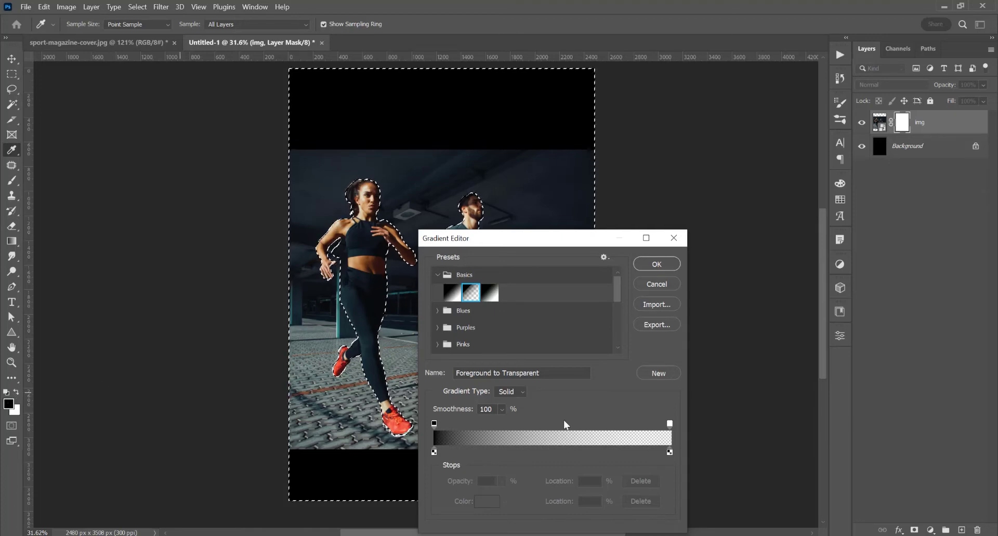
left_click(637, 264)
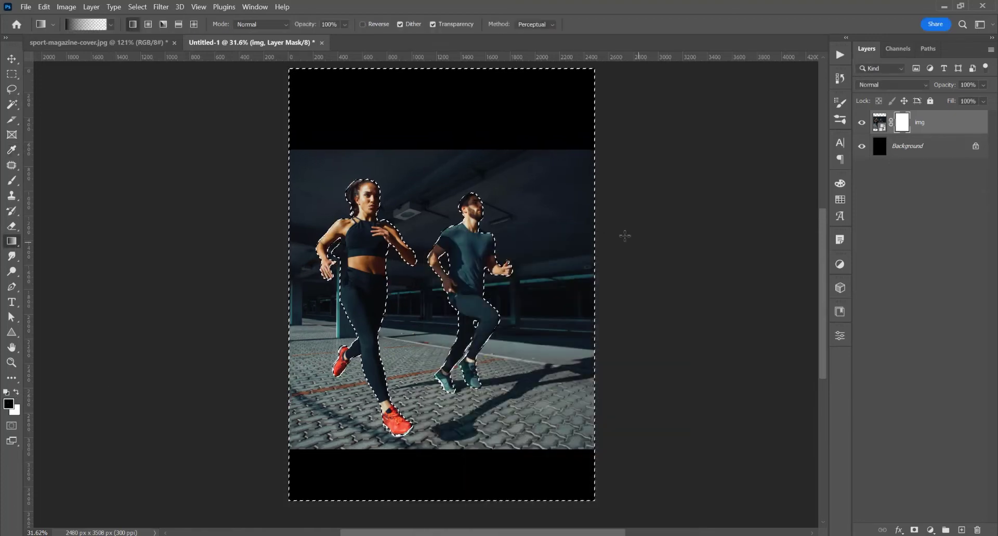
- Draw black gradients downward from the image's upper part on the img mask to fade the backdrop behind the runners, and clear the selection
scroll(428, 180, "down", 2)
left_click_drag(433, 105, 466, 243)
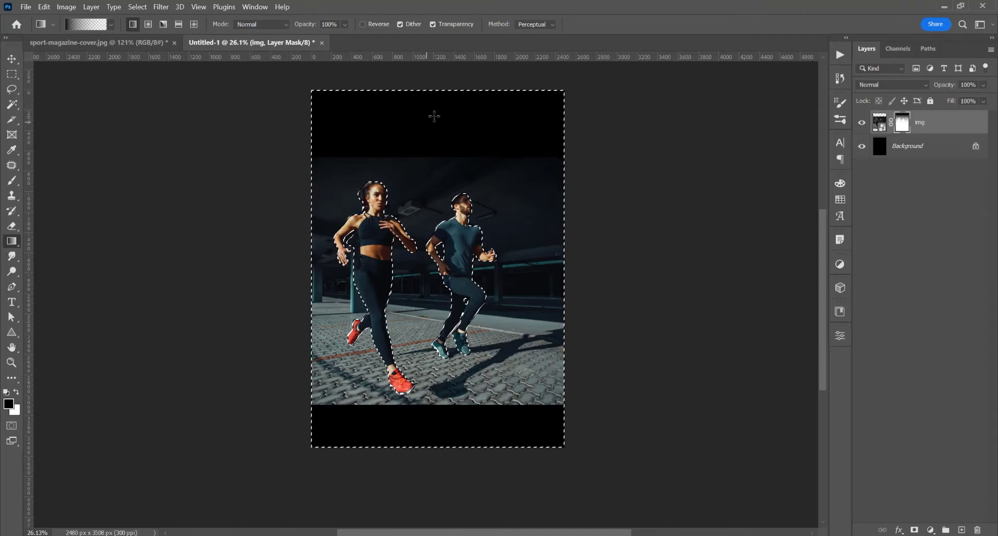
left_click_drag(434, 109, 450, 296)
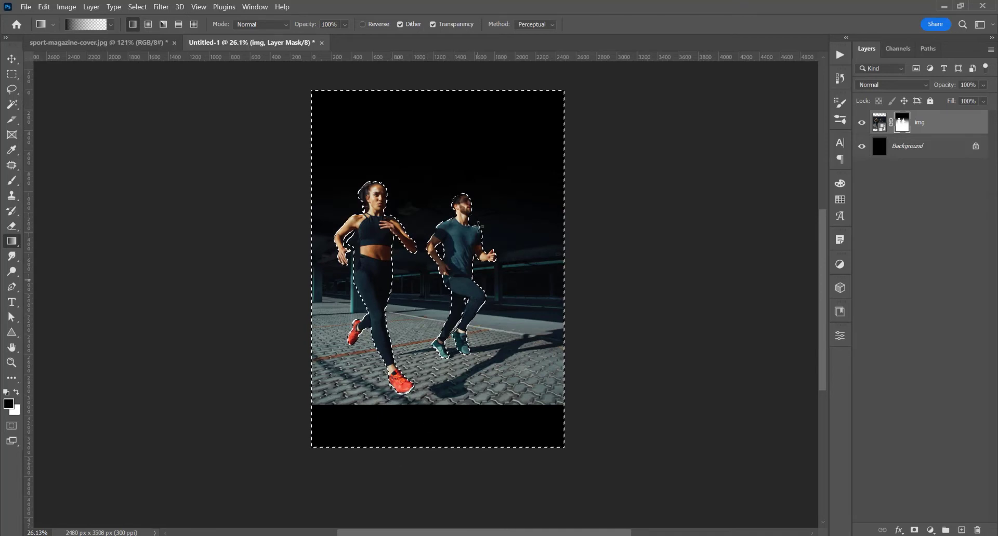
left_click_drag(412, 140, 395, 389)
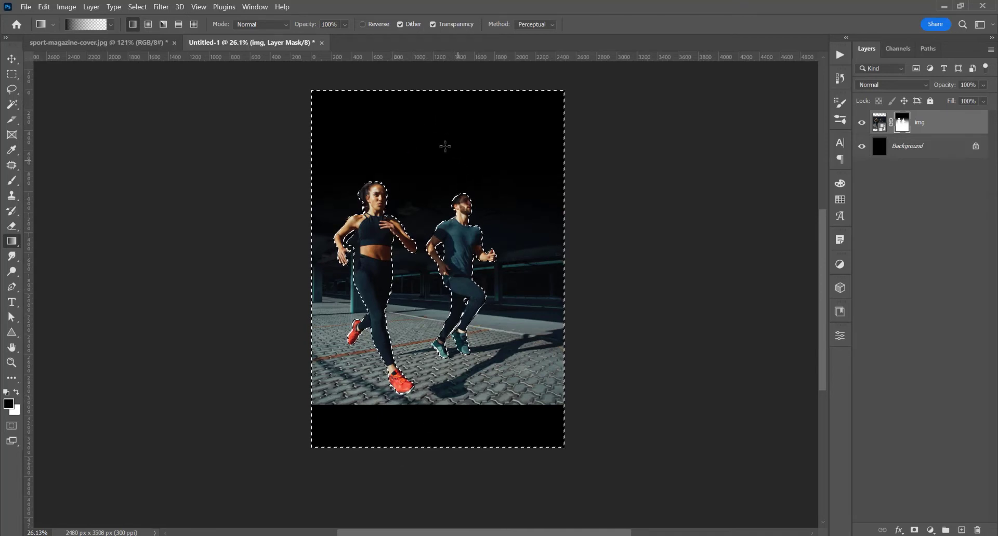
key("ctrl+d")
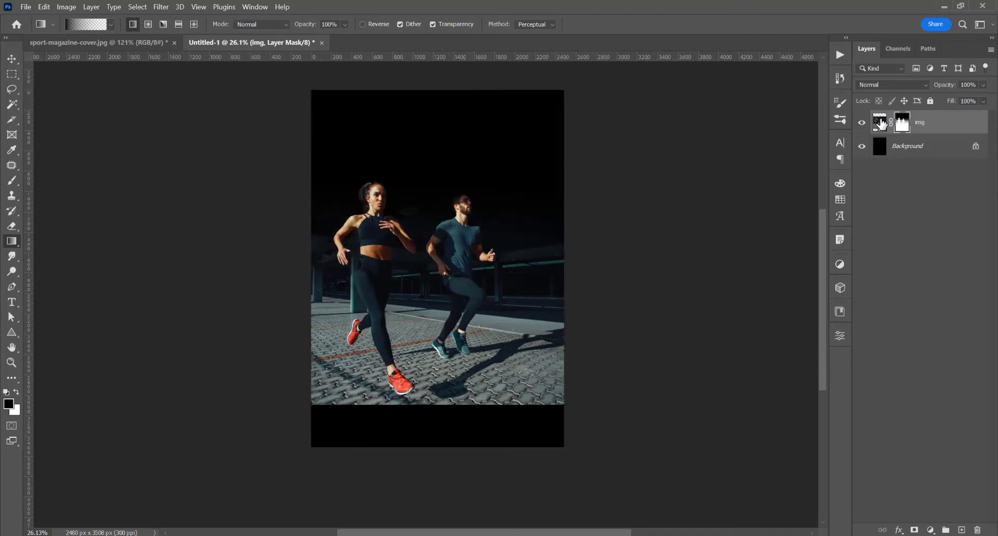
- Add a new layer above img and draw black-to-transparent gradients upward from below the canvas to darken the ground
left_click(880, 122)
left_click(962, 530)
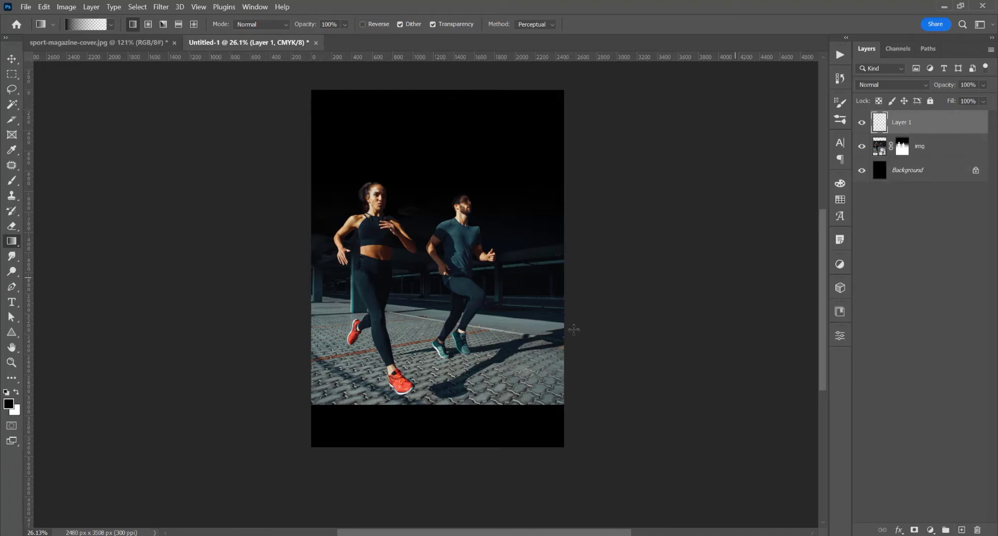
left_click_drag(435, 495, 406, 285)
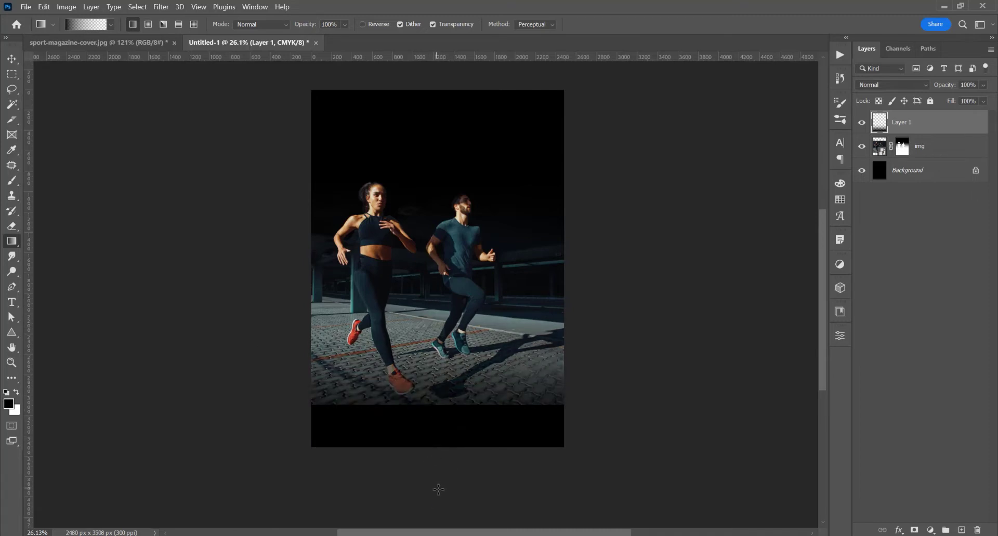
left_click_drag(438, 490, 435, 284)
left_click_drag(438, 503, 461, 255)
left_click(12, 60)
scroll(483, 268, "up", 2)
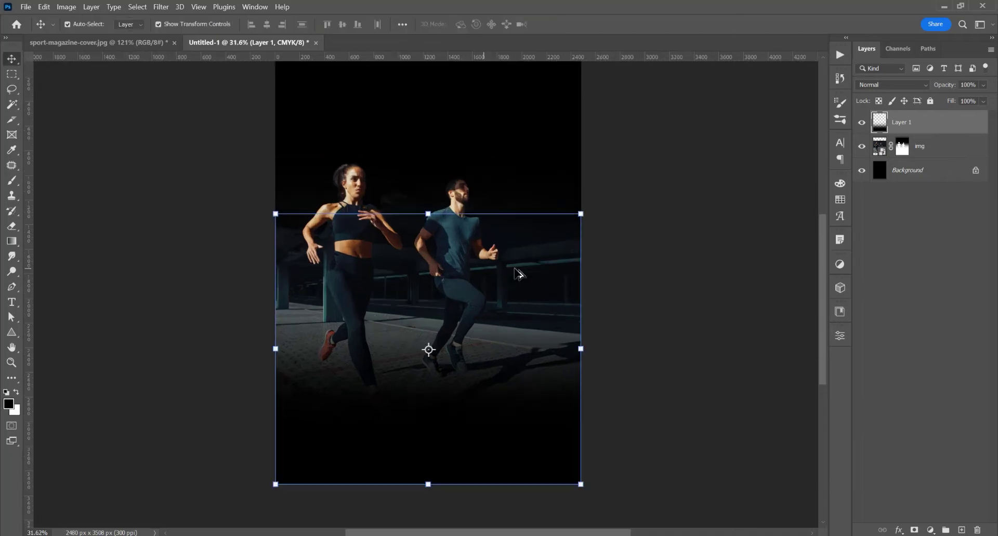
- Add a Curves adjustment layer above the img layer and clip it to that layer
left_click(878, 150)
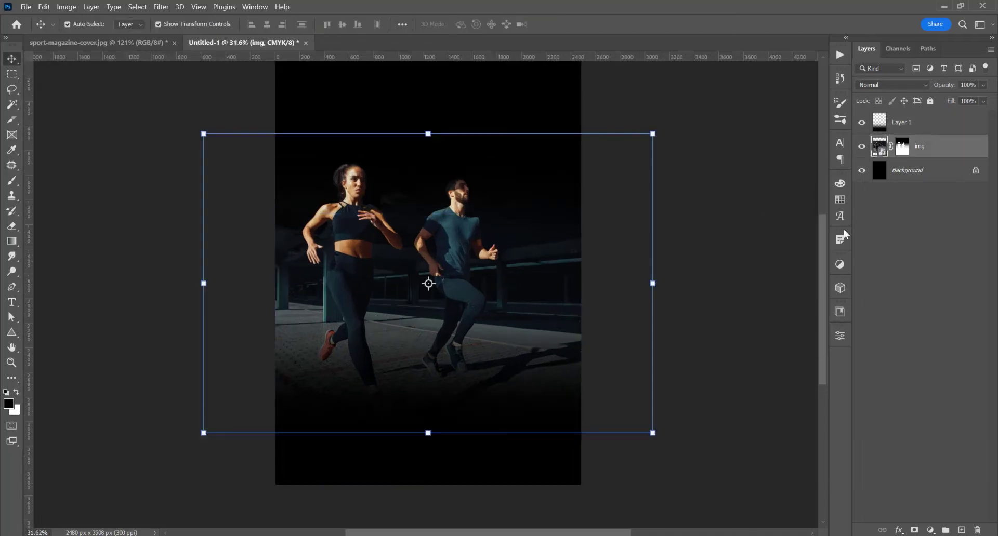
left_click(840, 265)
left_click(251, 8)
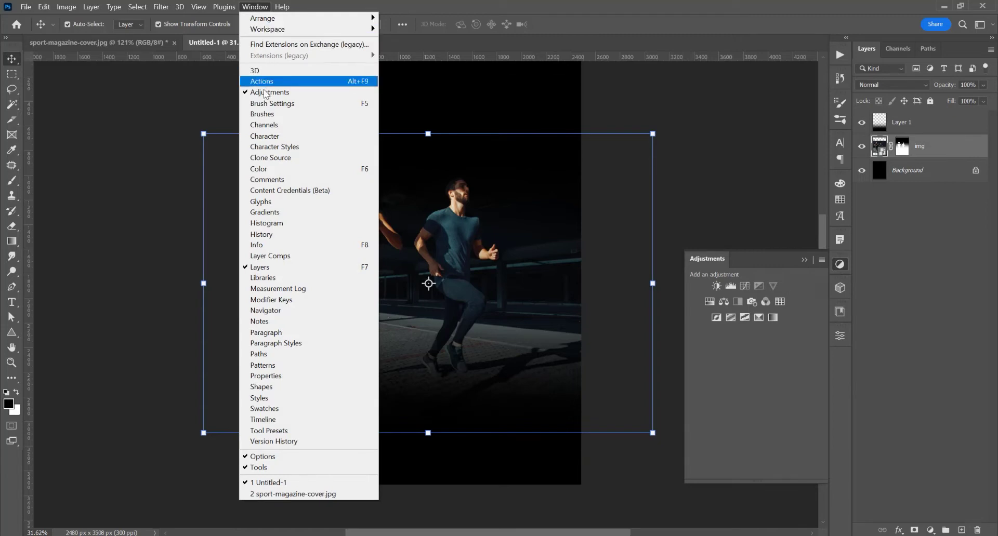
left_click(758, 261)
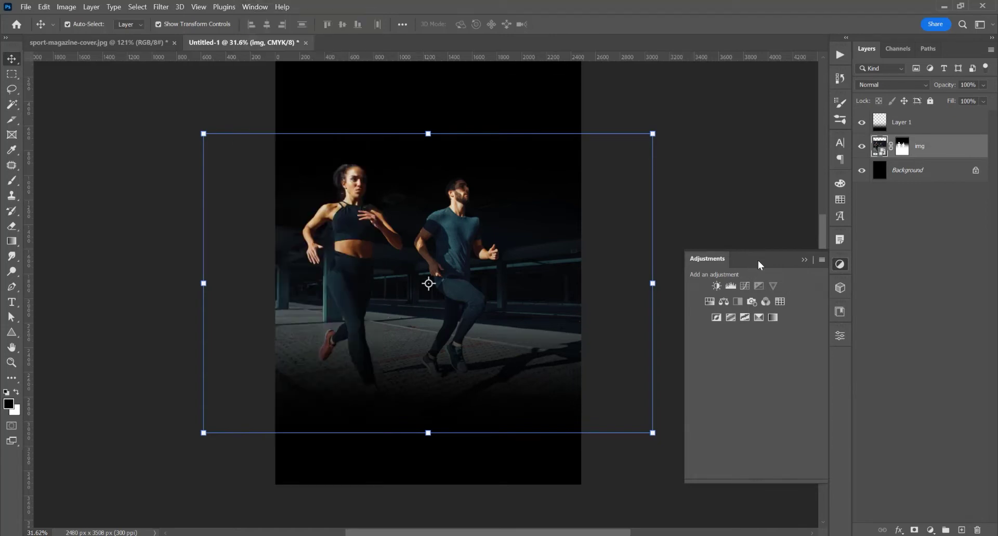
left_click(745, 286)
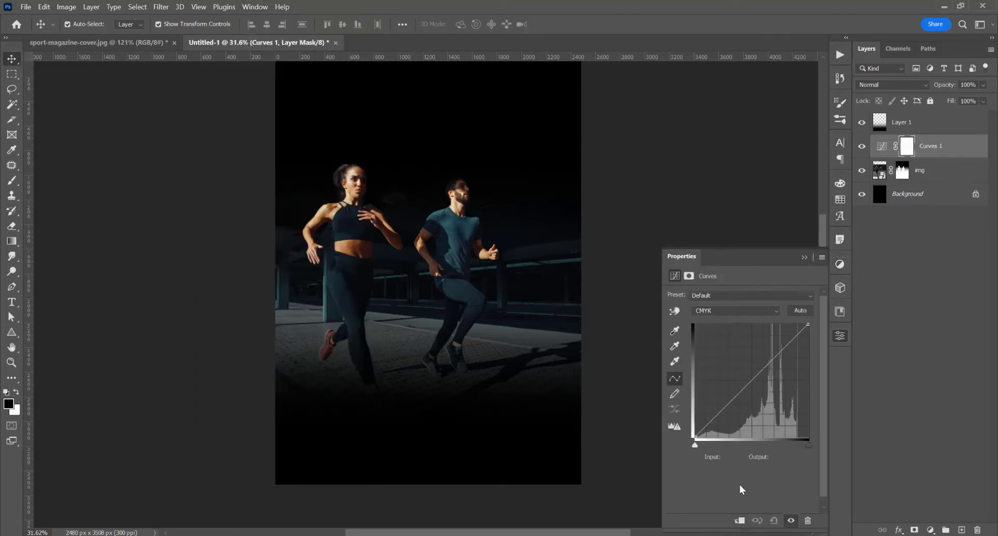
left_click(739, 522)
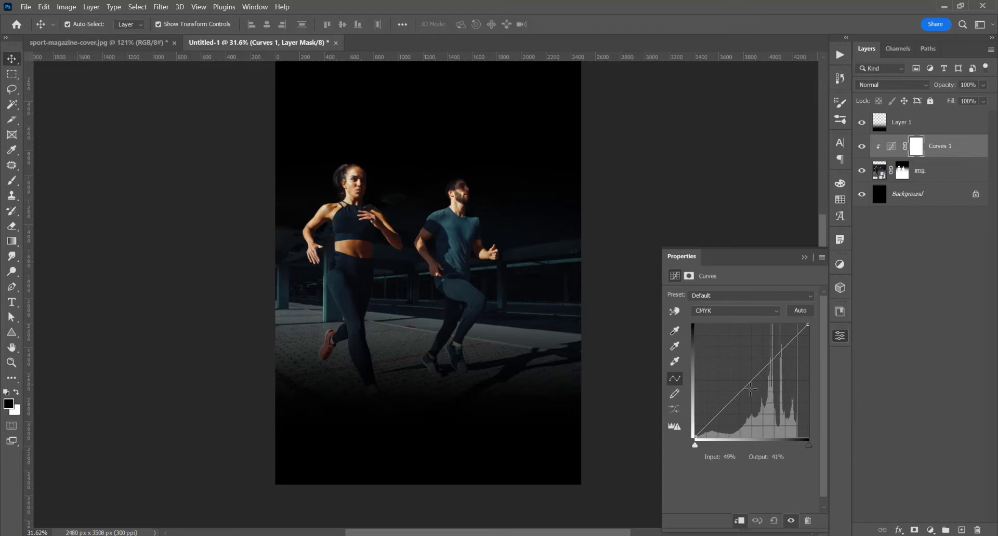
- Darken the photo slightly by raising the CMYK curve's midpoint to input 47, output 53
left_click_drag(750, 388, 749, 378)
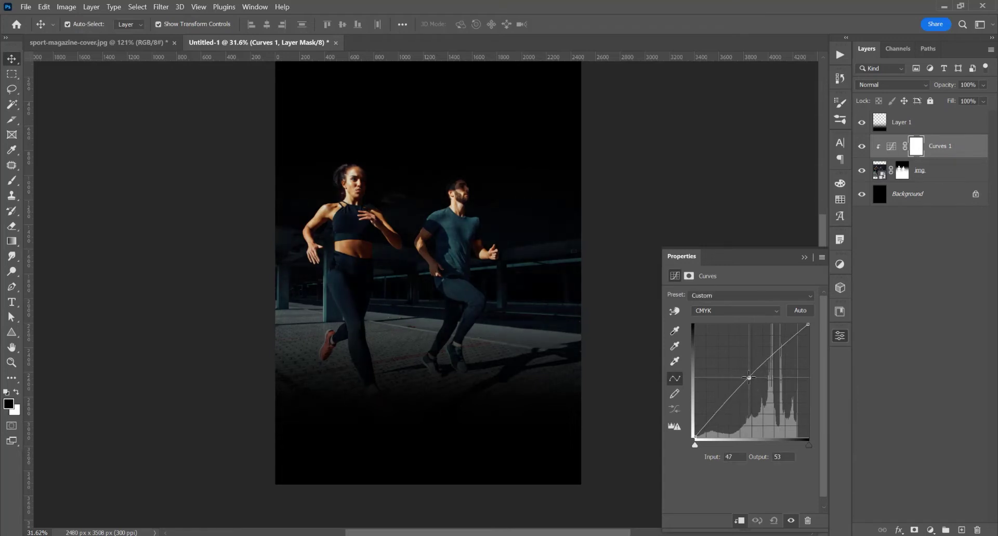
left_click(804, 260)
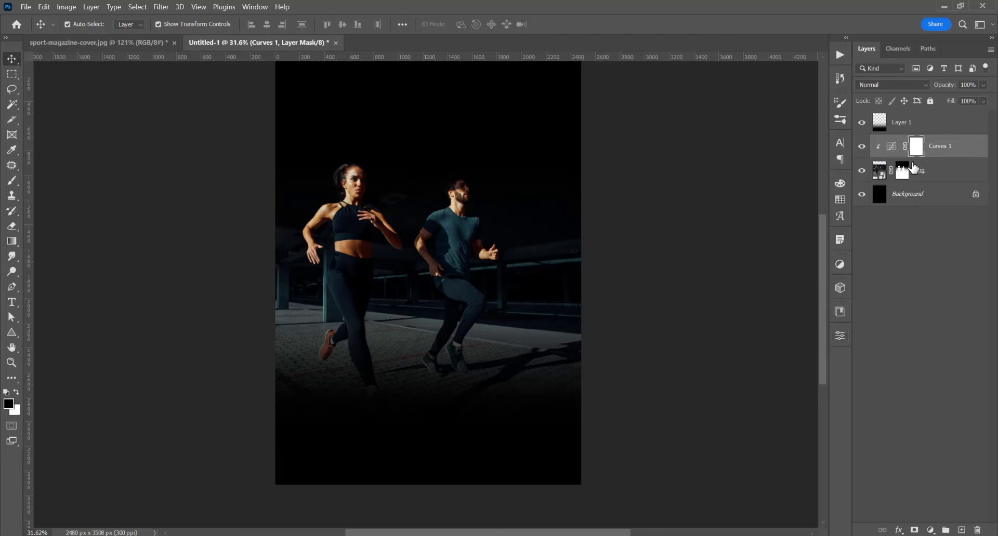
double_click(891, 149)
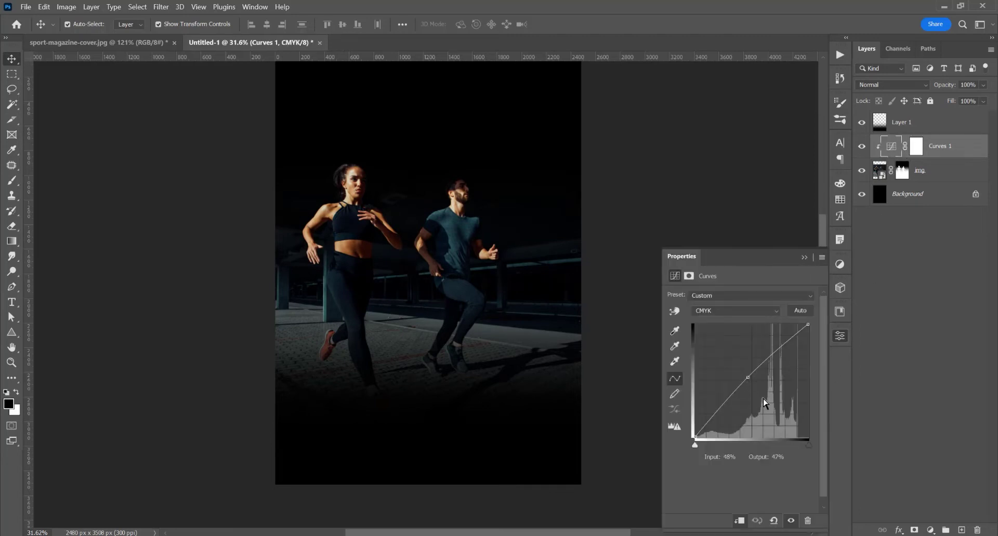
left_click(804, 258)
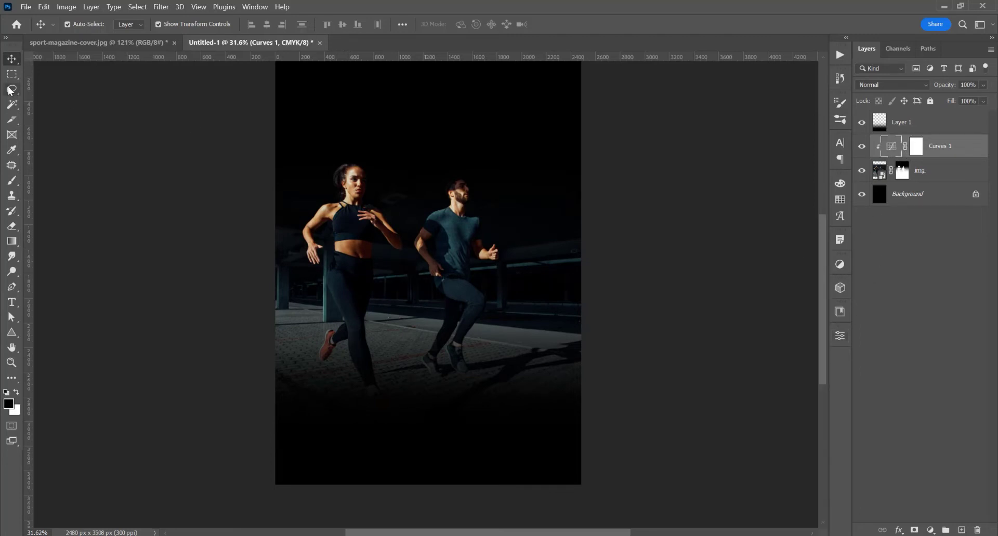
- Convert the locked Background into a regular layer and put all the layers into one group
left_click(959, 130)
double_click(936, 195)
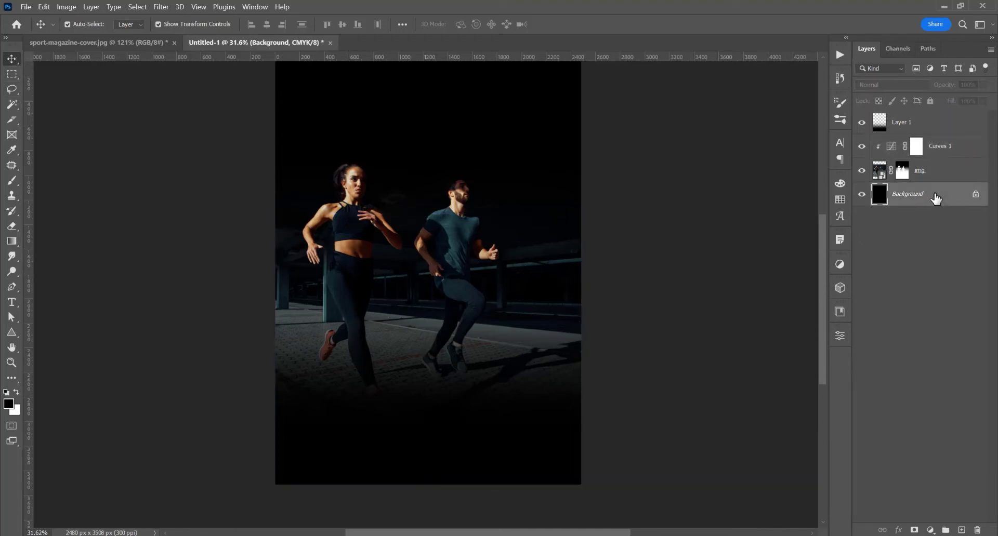
left_click(605, 162)
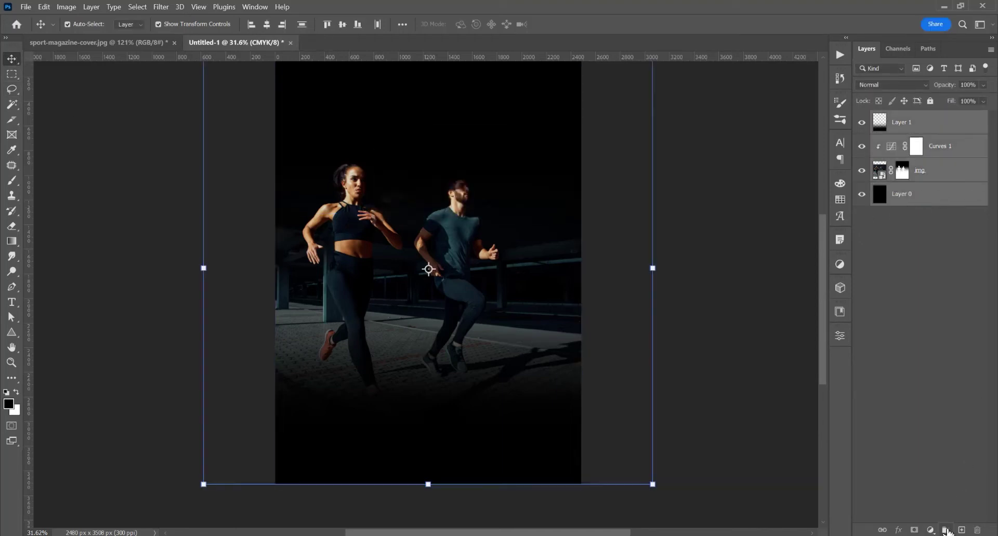
left_click(946, 531)
- Rename the new layer group to BG and lock it completely
double_click(907, 118)
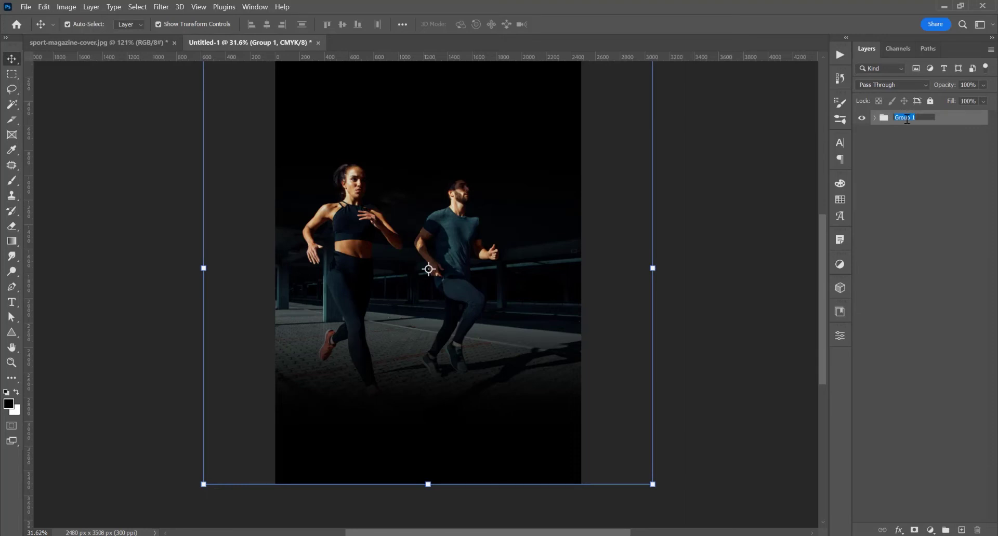
key("Return")
left_click(931, 101)
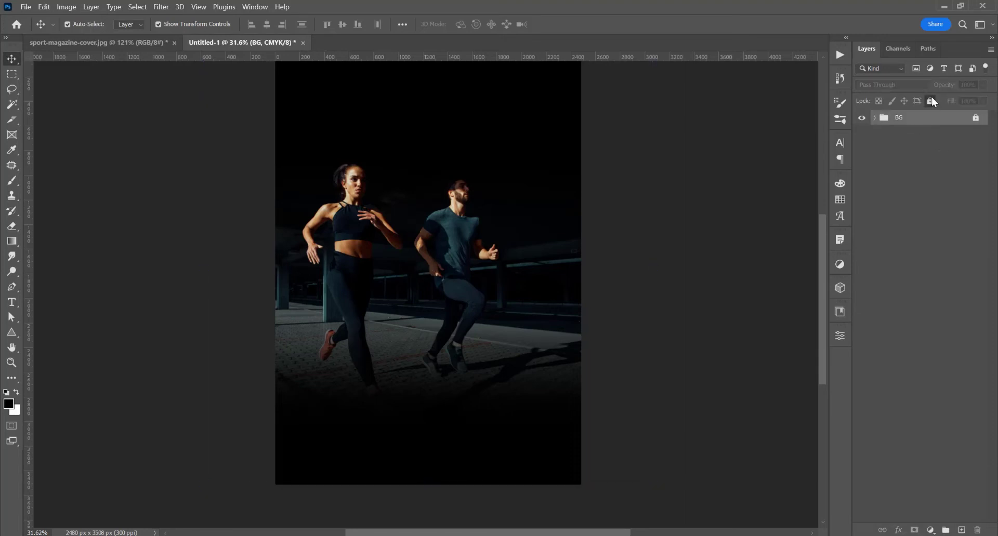
- Add a Lorem Ipsum placeholder text layer in the black area above the woman runner
scroll(403, 312, "down", 2)
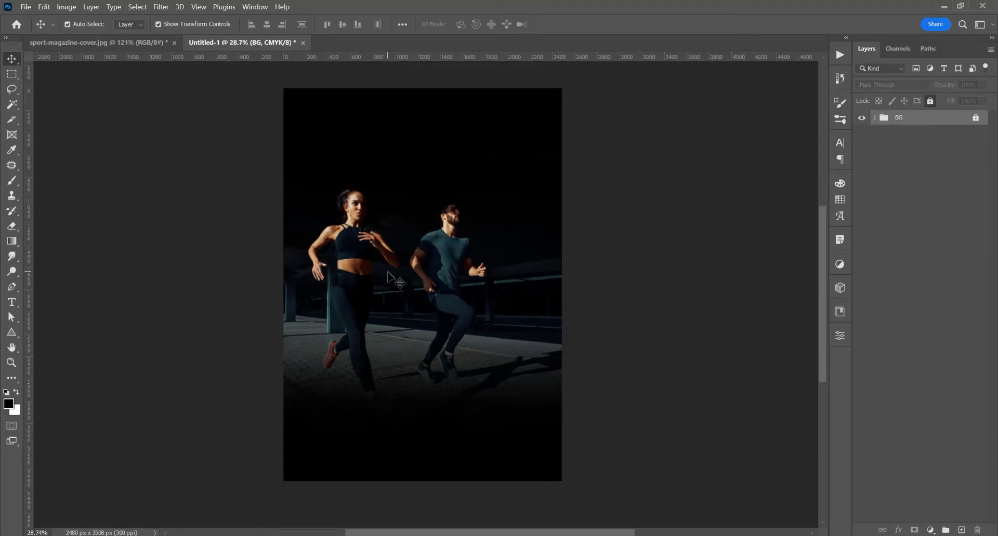
left_click(12, 302)
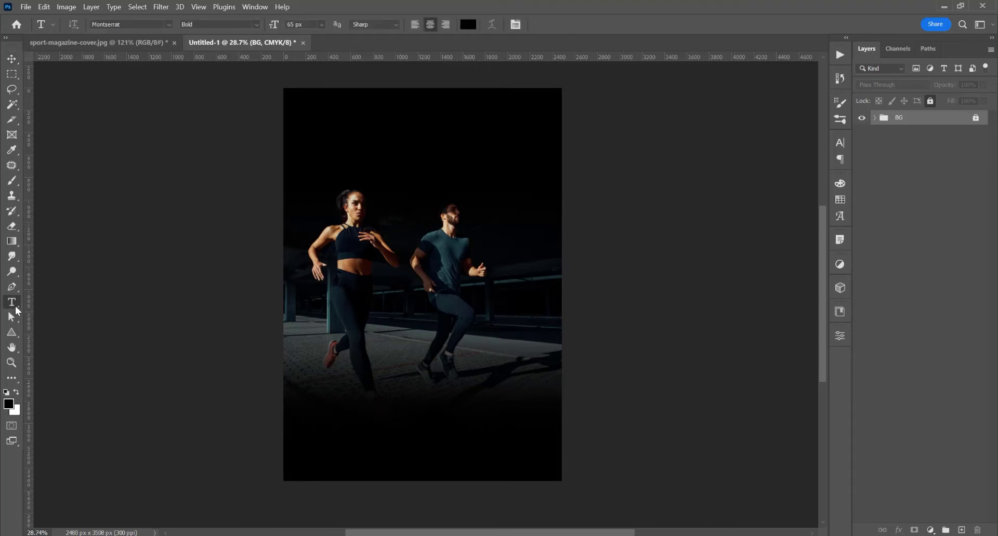
left_click(61, 303)
left_click(360, 147)
left_click(12, 59)
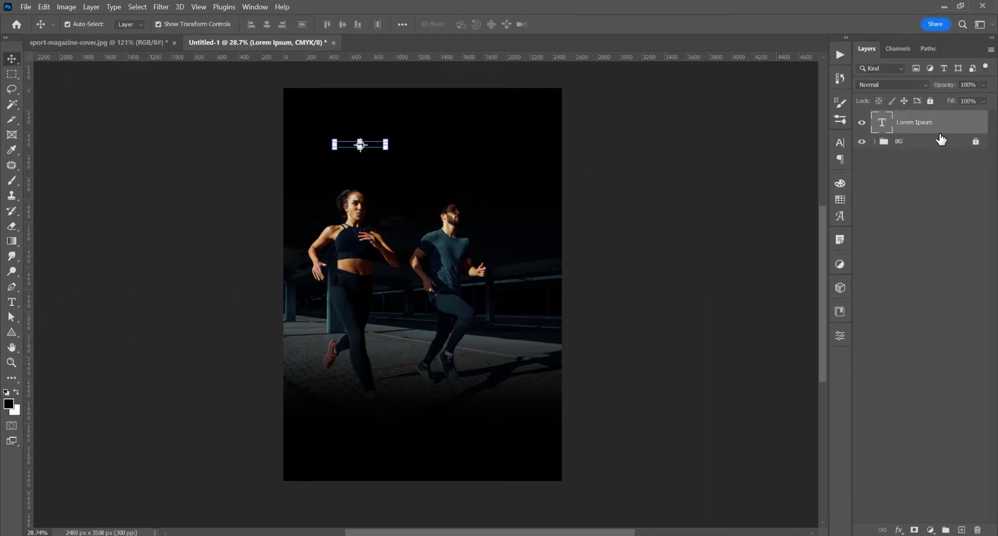
- Set the placeholder text's colour to red ff1a1a and its font style to ExtraBold
left_click(840, 143)
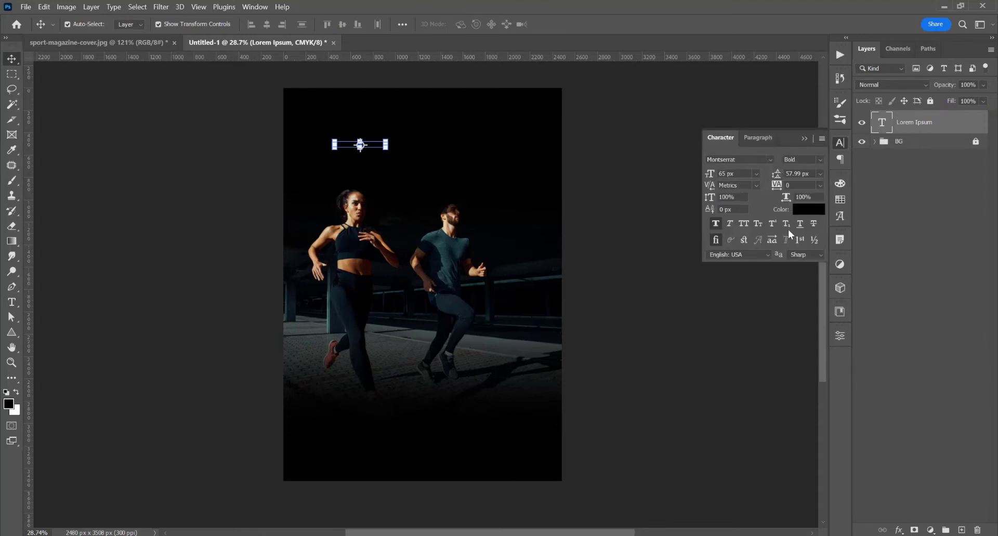
left_click(807, 212)
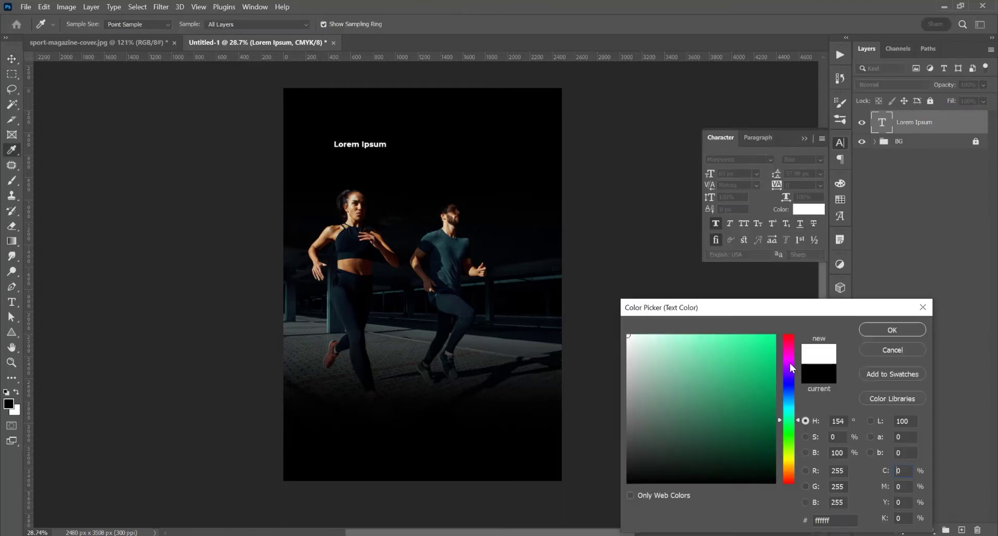
left_click_drag(790, 366, 790, 334)
left_click(760, 335)
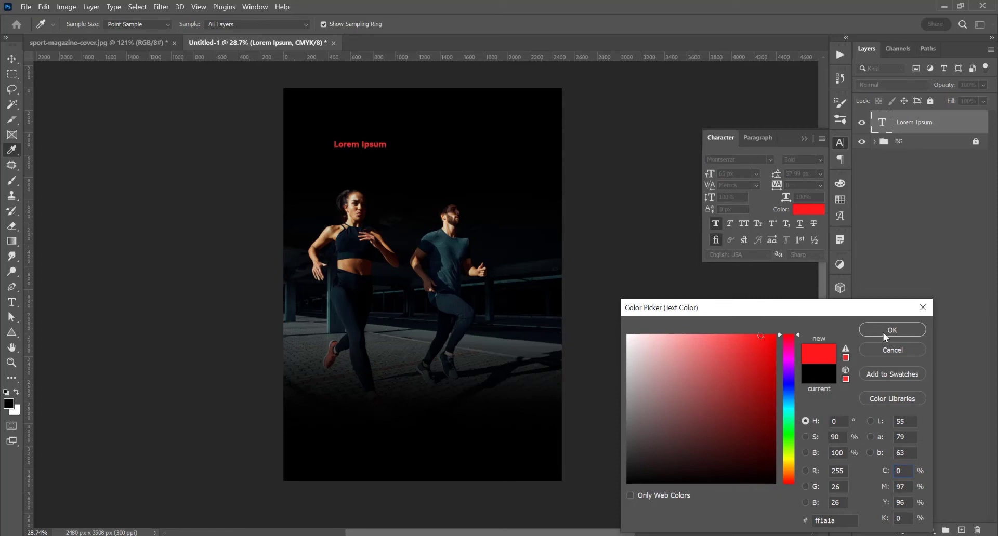
left_click(891, 330)
left_click(803, 159)
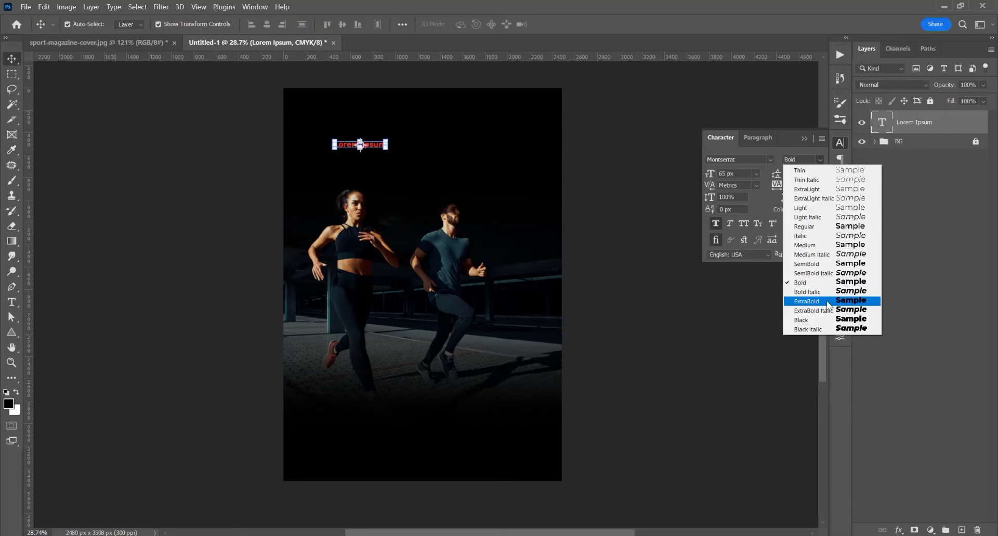
left_click(826, 302)
left_click(839, 143)
- Enlarge the red placeholder text to about 245 px font size and centre it horizontally above the runners
key("ctrl+t")
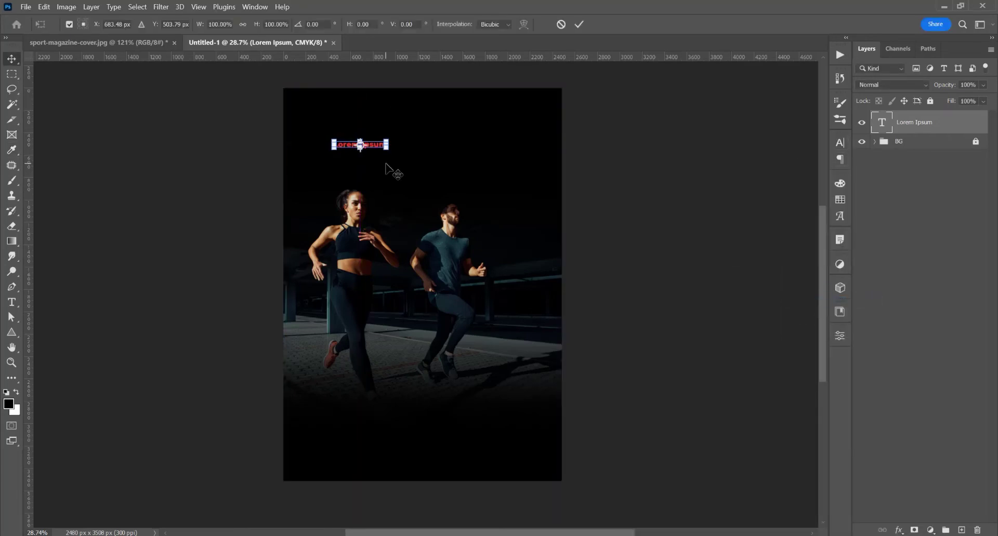
left_click_drag(391, 136, 533, 109)
key("Return")
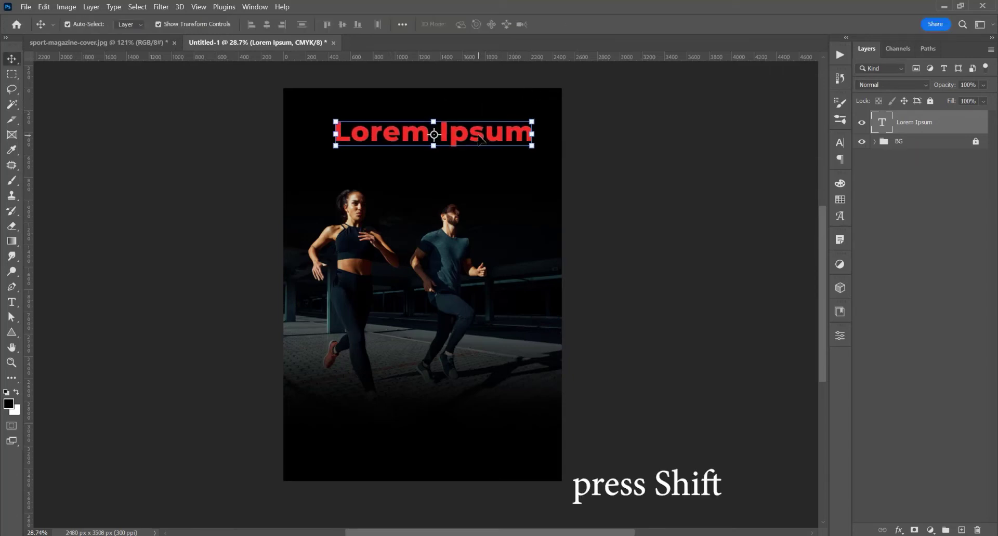
left_click_drag(478, 138, 468, 138)
- Replace the red placeholder text with the title Sport Magazine
double_click(456, 136)
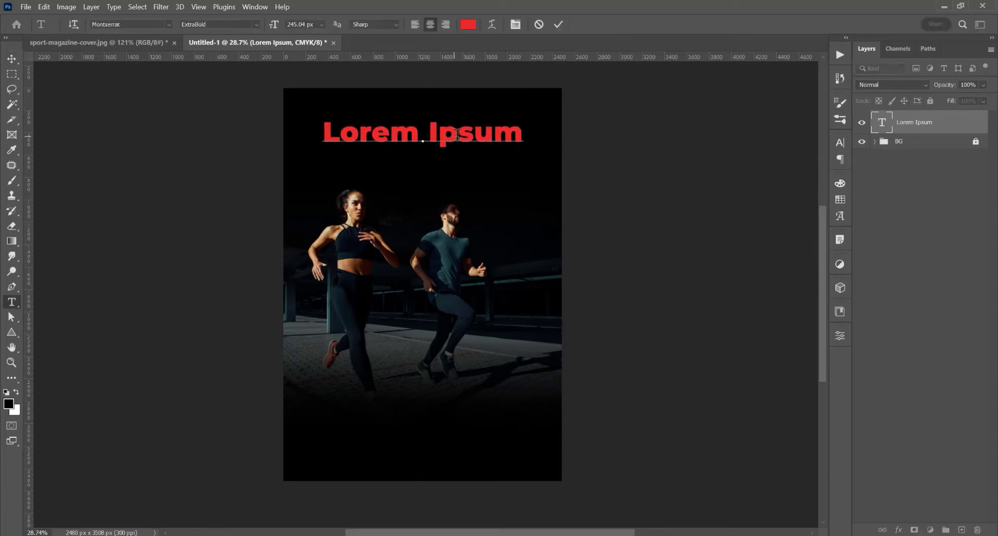
key("ctrl")
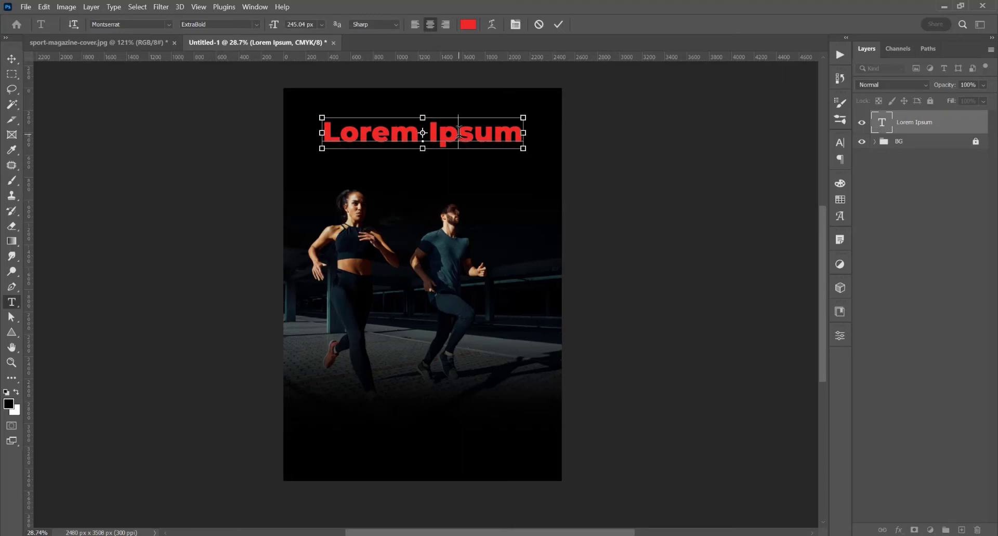
key("ctrl+a")
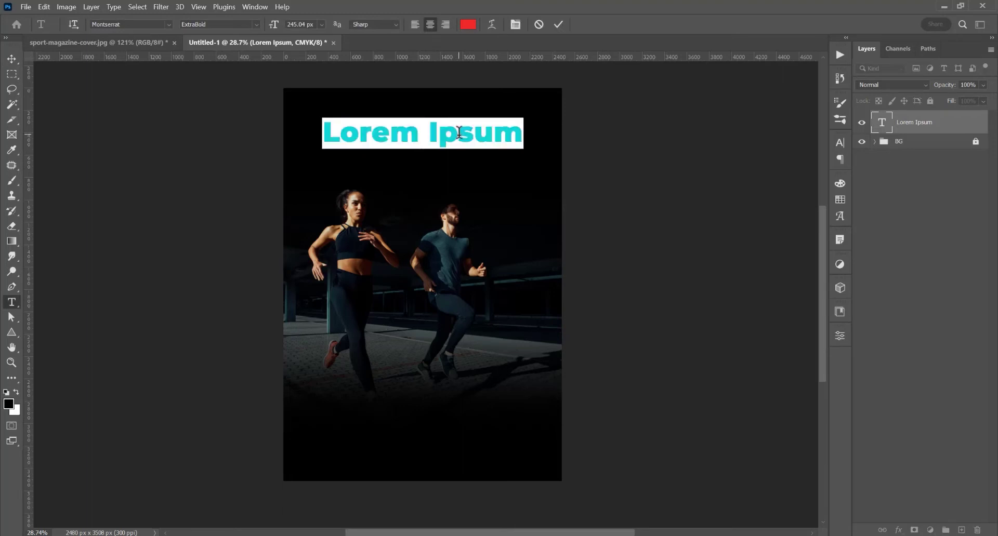
type("Sport Magazine")
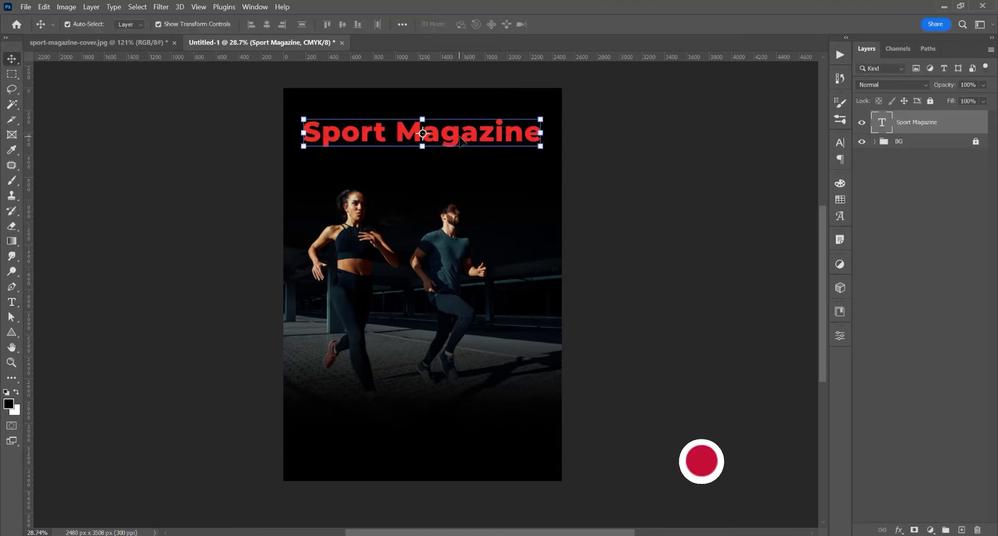
key("ctrl+a")
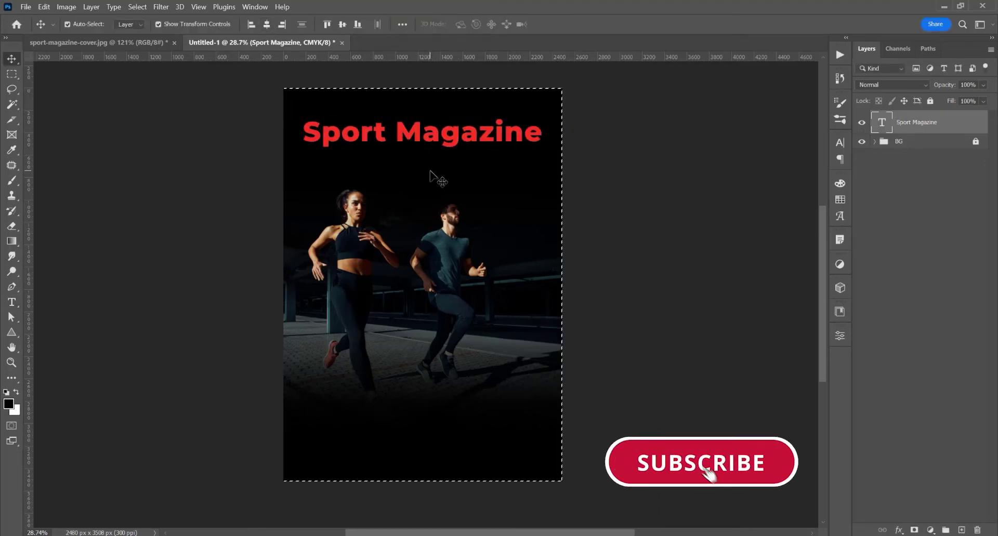
key("ctrl+d")
left_click(571, 156, "ctrl")
- Duplicate the Sport Magazine title just below the original and change the copy's text to No. 1/22
scroll(493, 99, "up", 8)
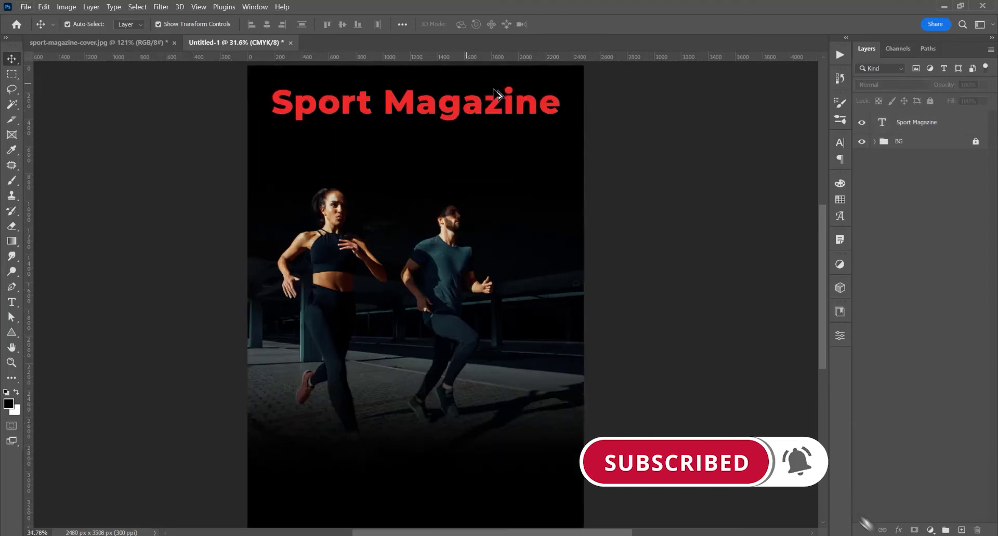
scroll(445, 97, "down", 4)
scroll(446, 98, "up", 2)
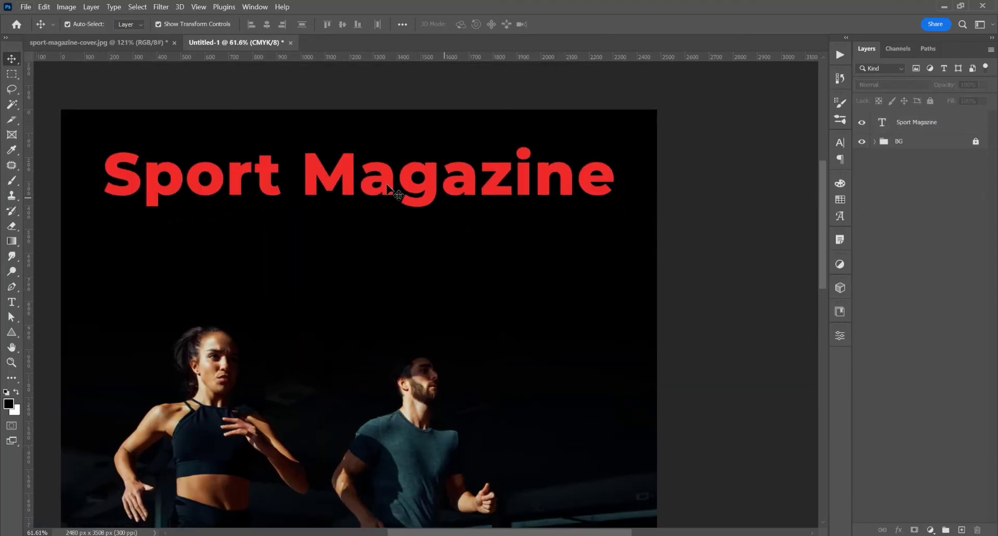
left_click(394, 193)
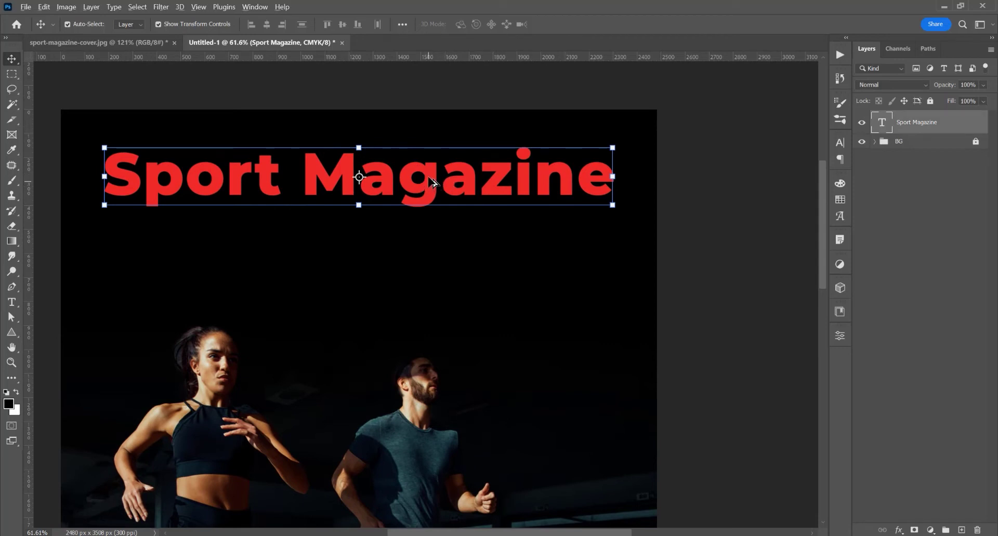
left_click_drag(430, 180, 456, 260)
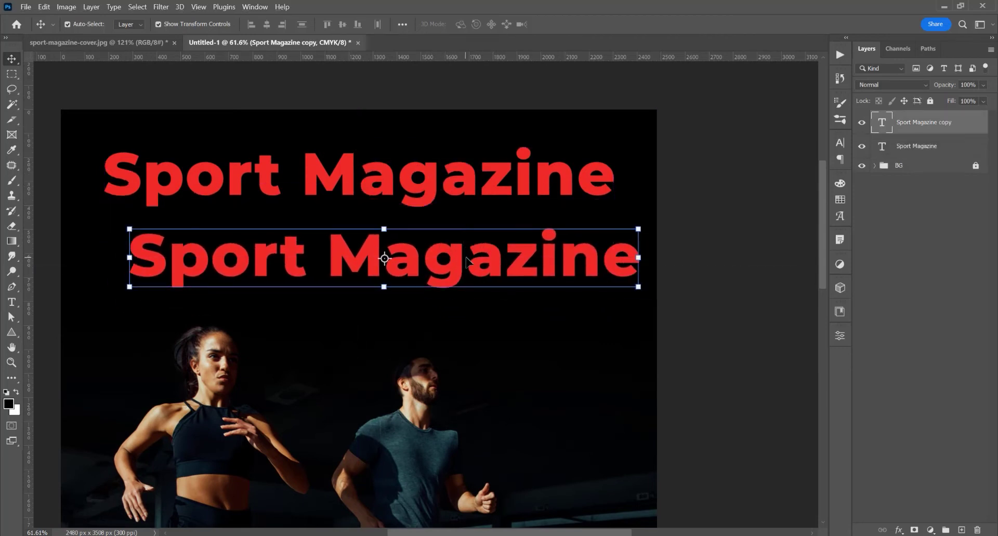
double_click(466, 261)
type("No")
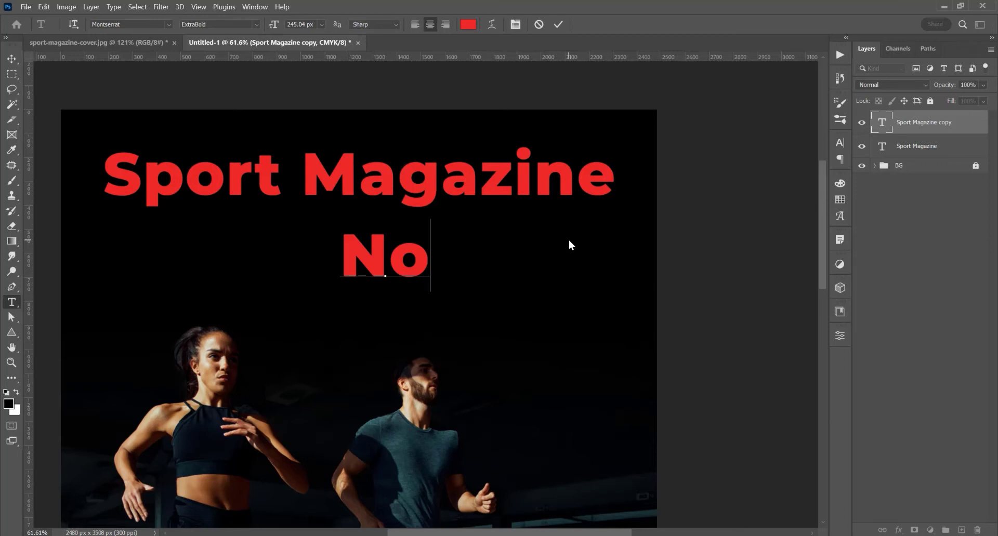
type(". 1")
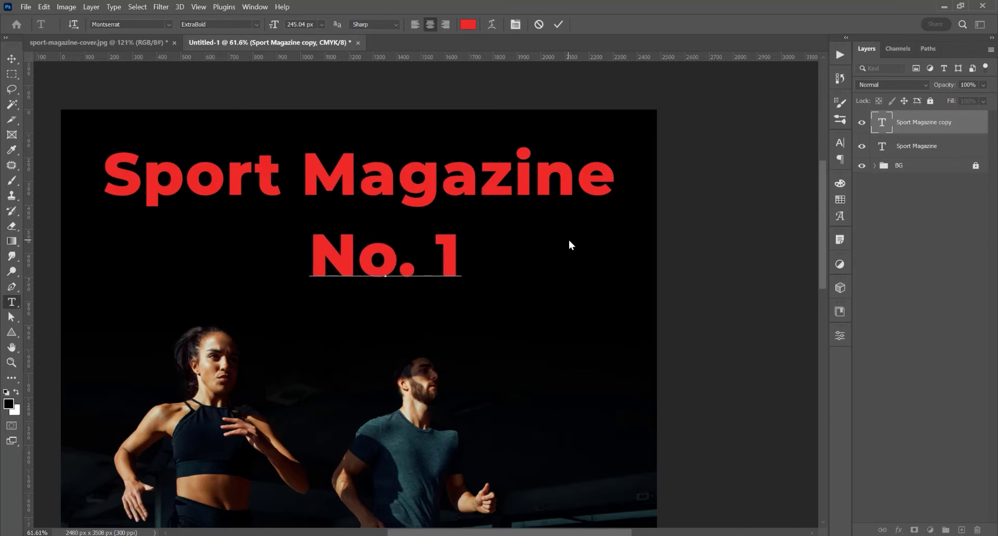
type("/22")
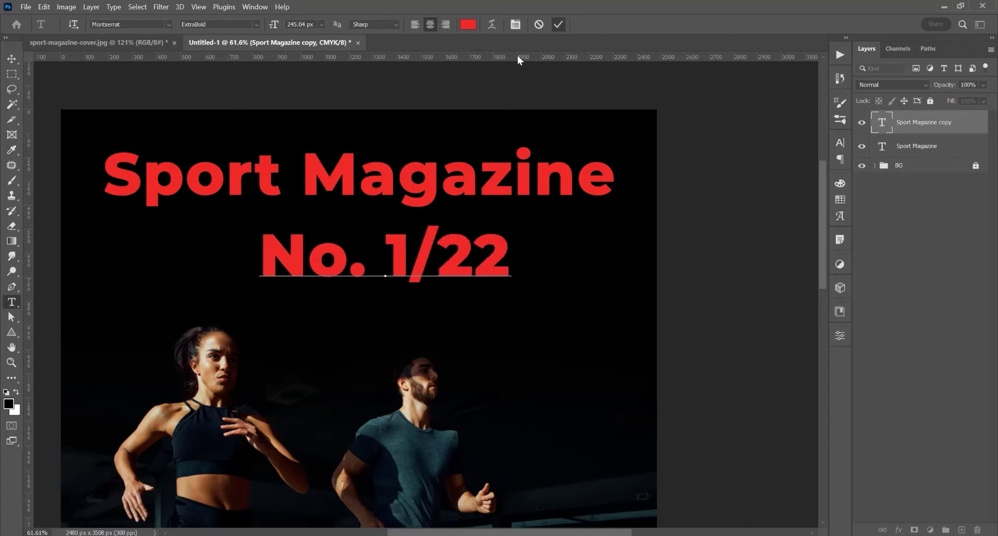
key("ctrl+Return")
key("v")
- Change the colour of the No. 1/22 text to white
left_click(838, 145)
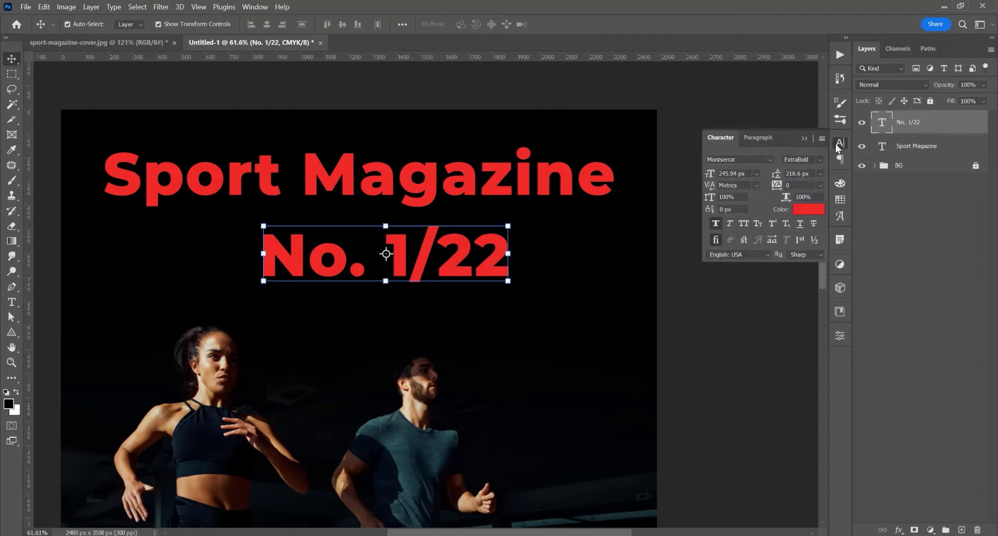
left_click(808, 209)
left_click_drag(666, 381, 628, 336)
left_click(883, 329)
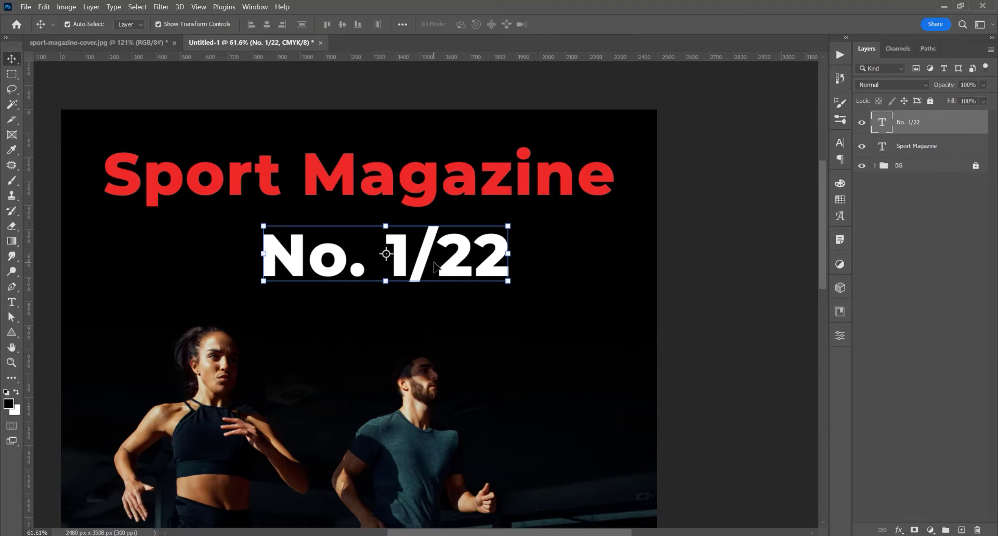
- Scale the No. 1/22 text to about 37% and place it directly under the right end of the title
key("ctrl+t")
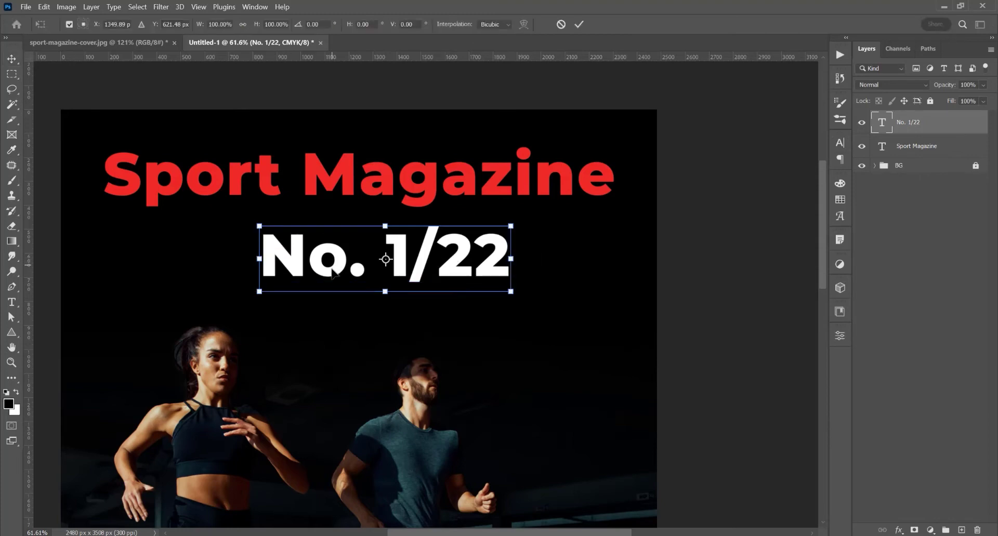
left_click_drag(258, 296, 422, 265)
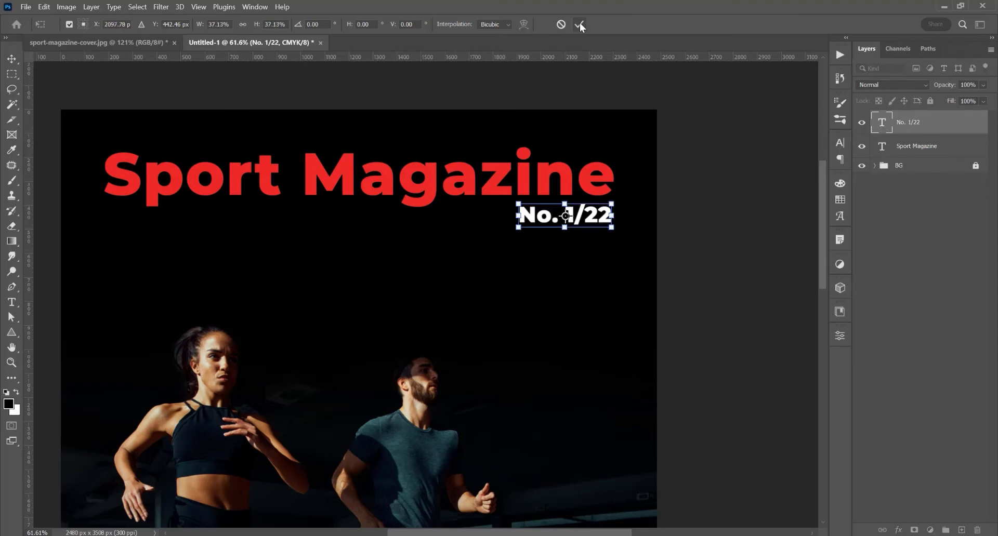
left_click(580, 25)
left_click(699, 192)
- Duplicate the Sport Magazine title straight down across the runners and change the copy's text to Keep Running!
scroll(489, 143, "down", 5)
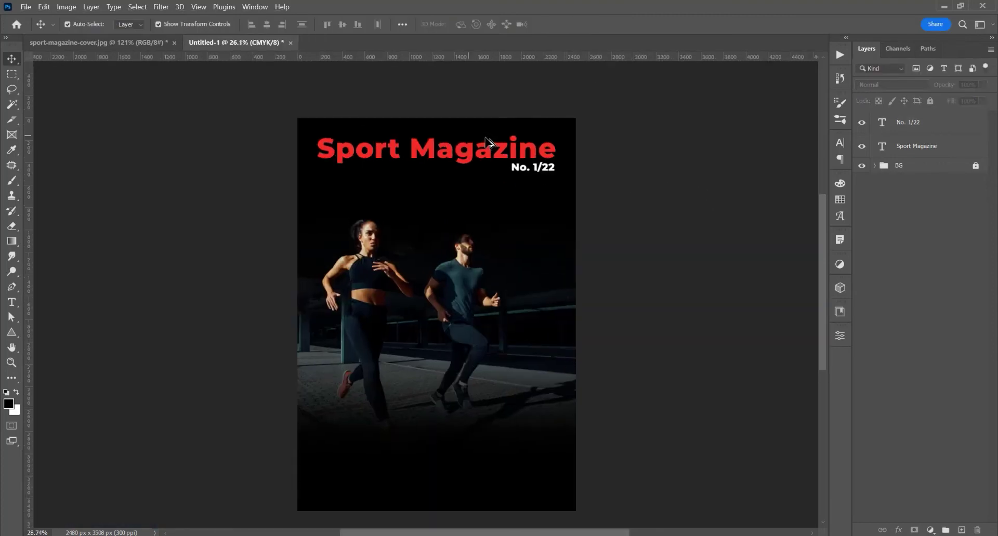
scroll(486, 140, "up", 2)
left_click(425, 118)
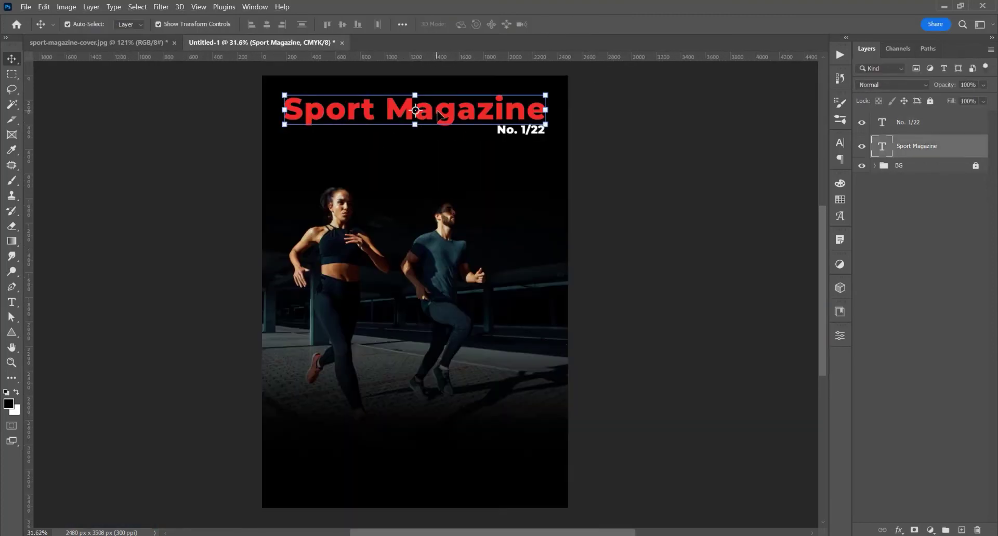
left_click_drag(437, 112, 439, 303)
scroll(405, 306, "up", 4)
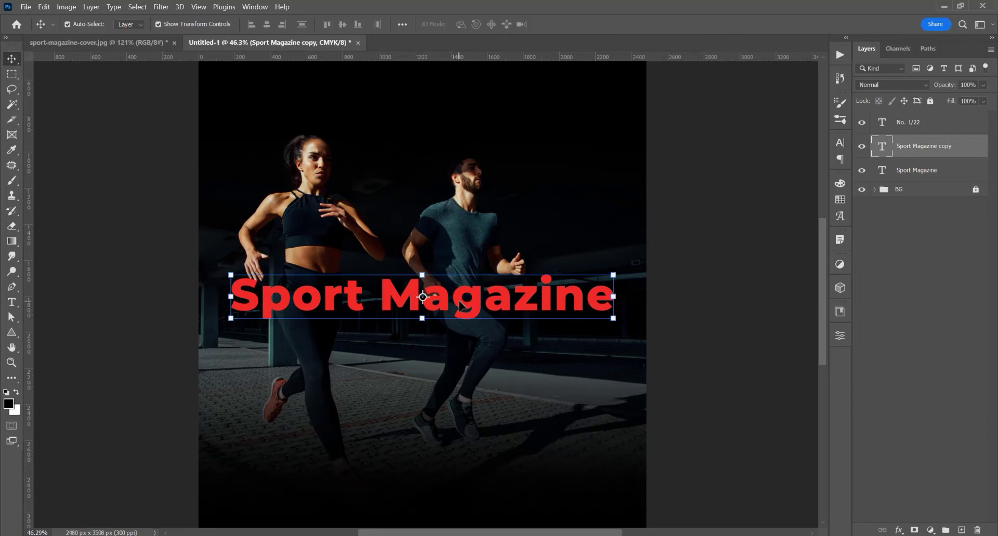
key("t")
triple_click(457, 296)
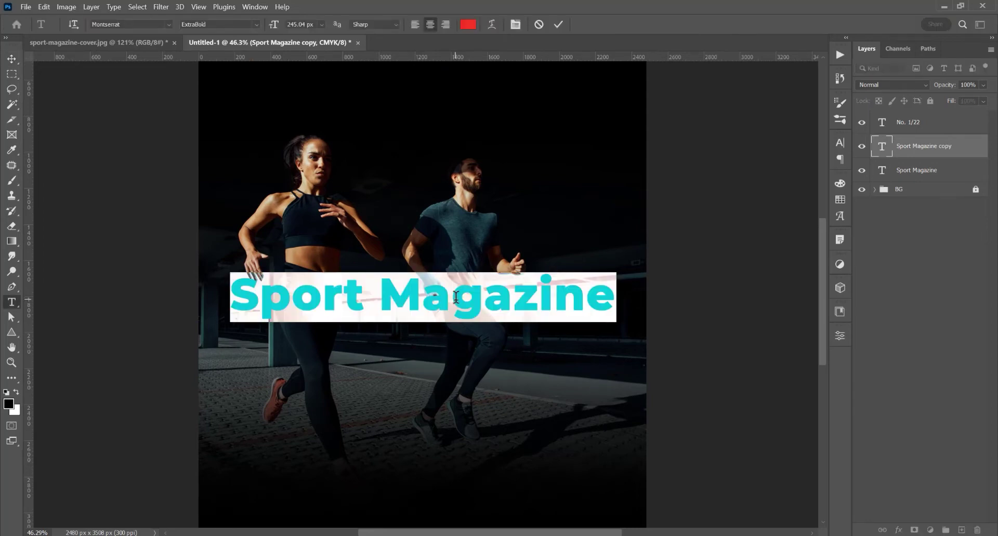
type("Keep Running!")
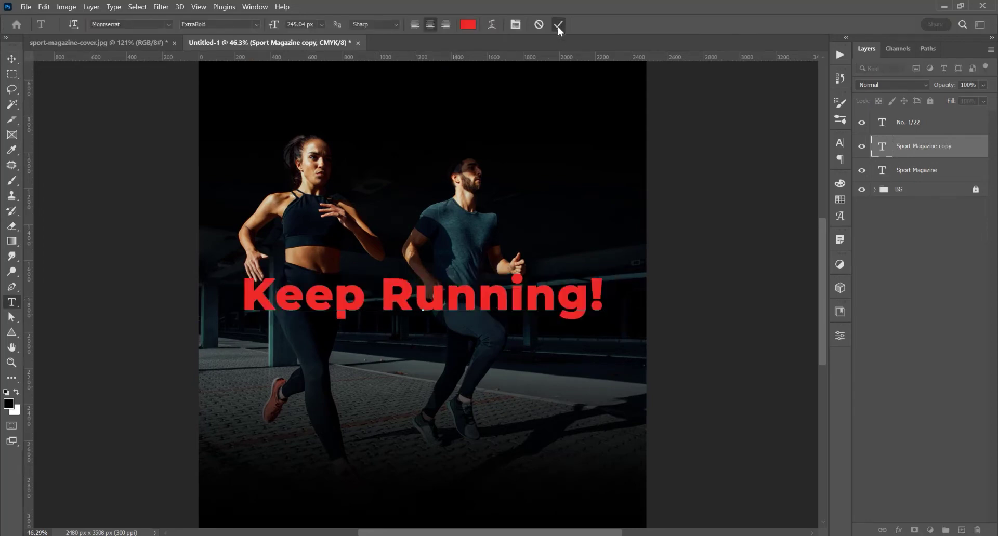
left_click(558, 24)
key("v")
- Change the colour of the Keep Running! headline to white
left_click(88, 152)
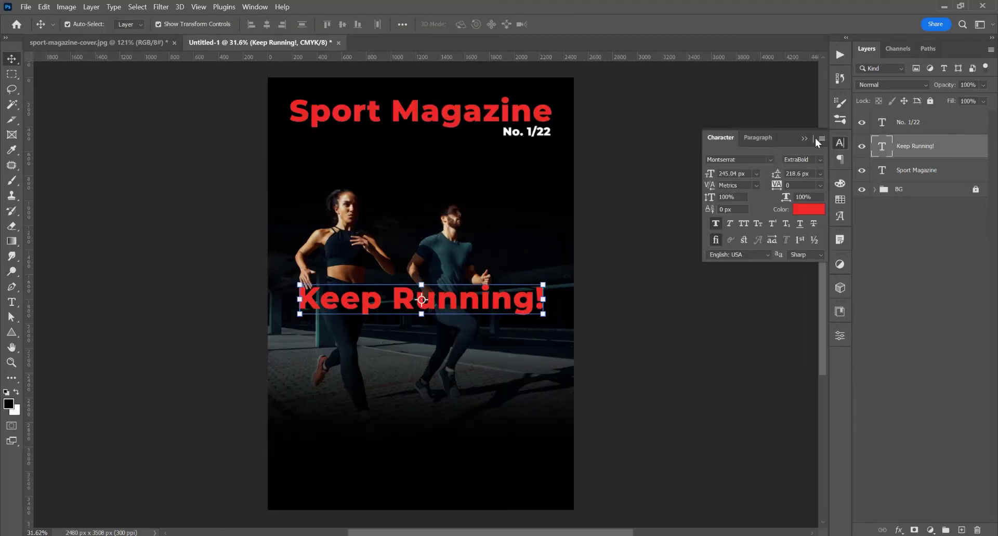
left_click(808, 210)
left_click(628, 336)
left_click(891, 329)
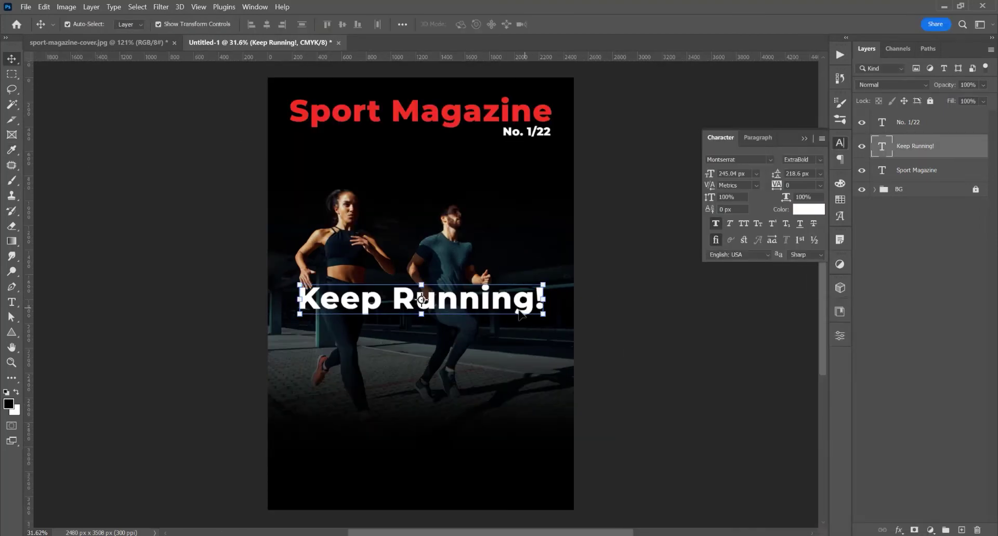
- Enlarge the Keep Running! headline to about 110% and set its font style to Bold
left_click_drag(546, 316, 559, 329)
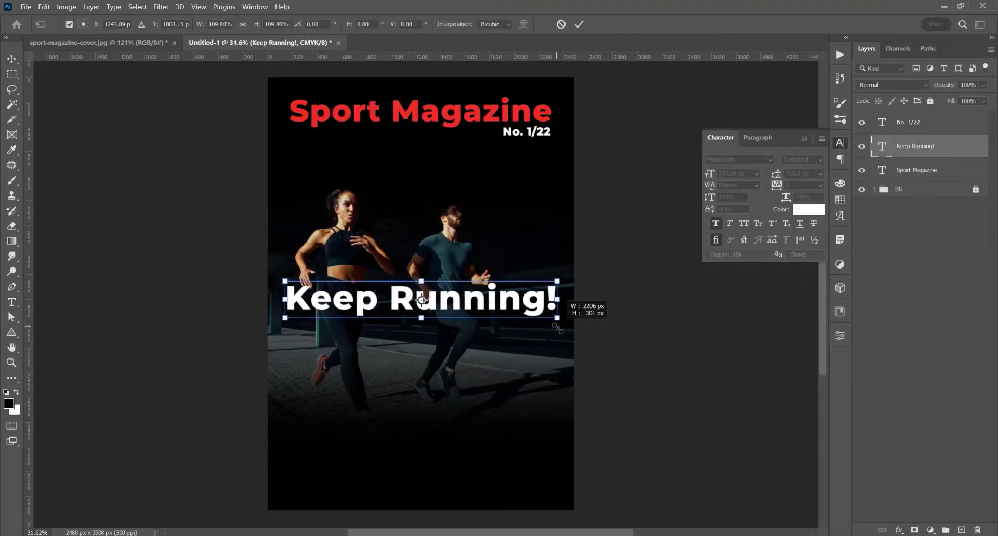
key("Return")
left_click(819, 159)
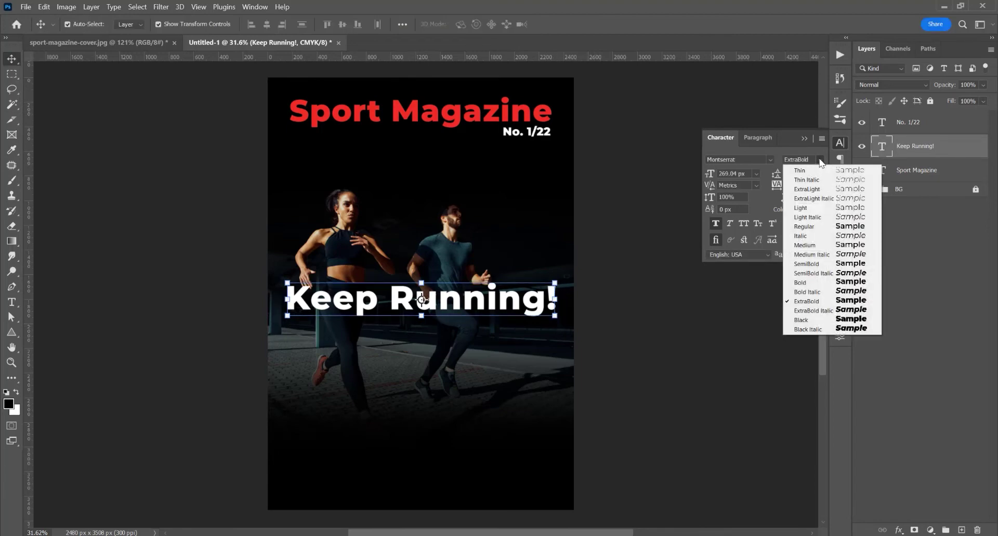
left_click(818, 275)
left_click(820, 160)
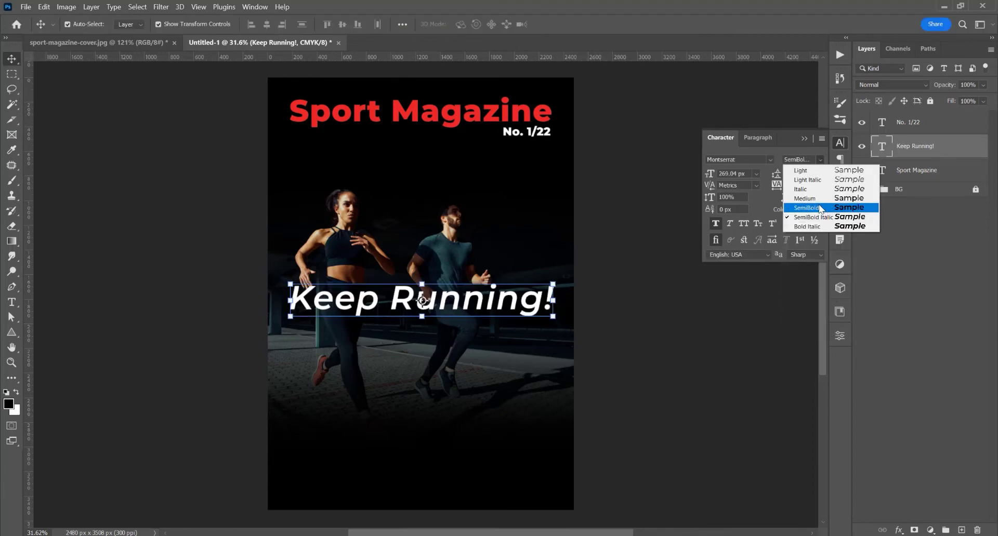
left_click(820, 208)
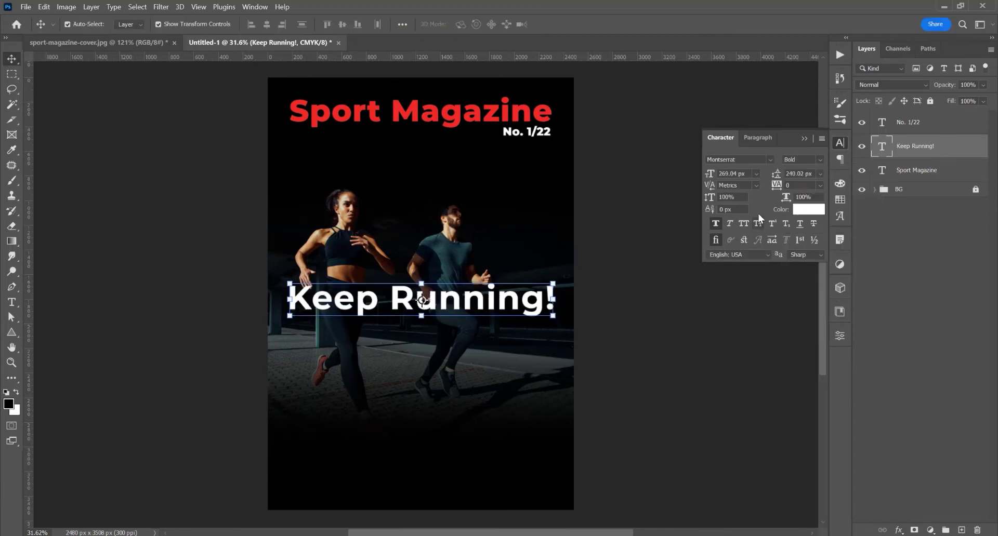
left_click(804, 138)
- Add a black Multiply drop shadow to the Keep Running! headline and raise the shadow's opacity slightly
scroll(674, 292, "up", 4)
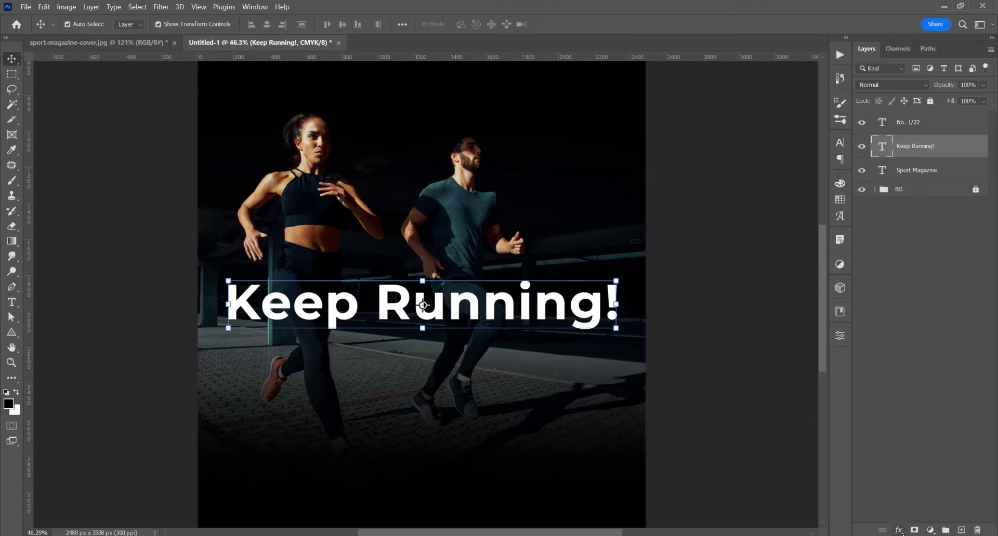
left_click(898, 530)
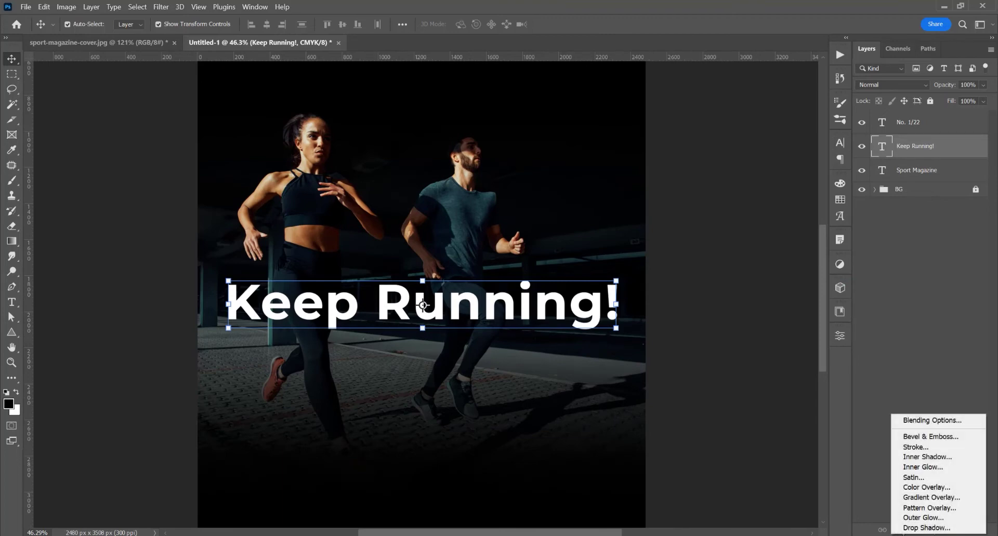
left_click(925, 527)
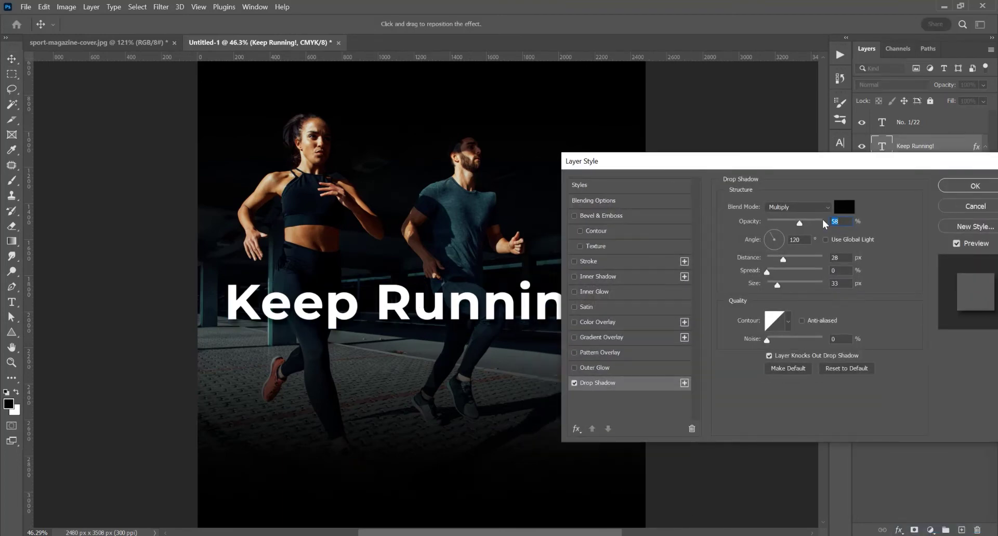
left_click_drag(800, 227, 806, 227)
scroll(390, 188, "down", 4)
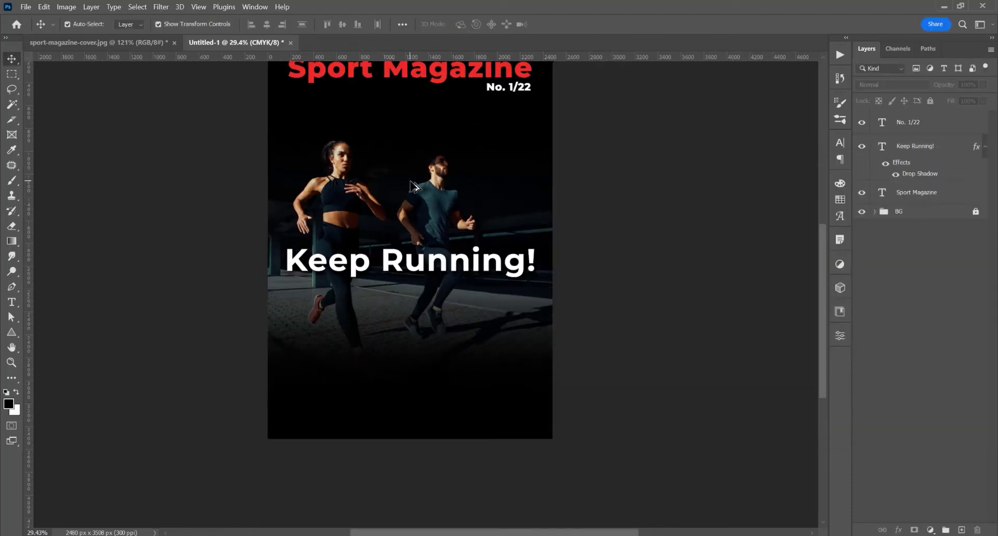
- Duplicate the Keep Running! headline up to just below the magazine title and change the copy's text to Sport Equipment
left_click_drag(396, 178, 405, 236)
scroll(357, 131, "up", 5)
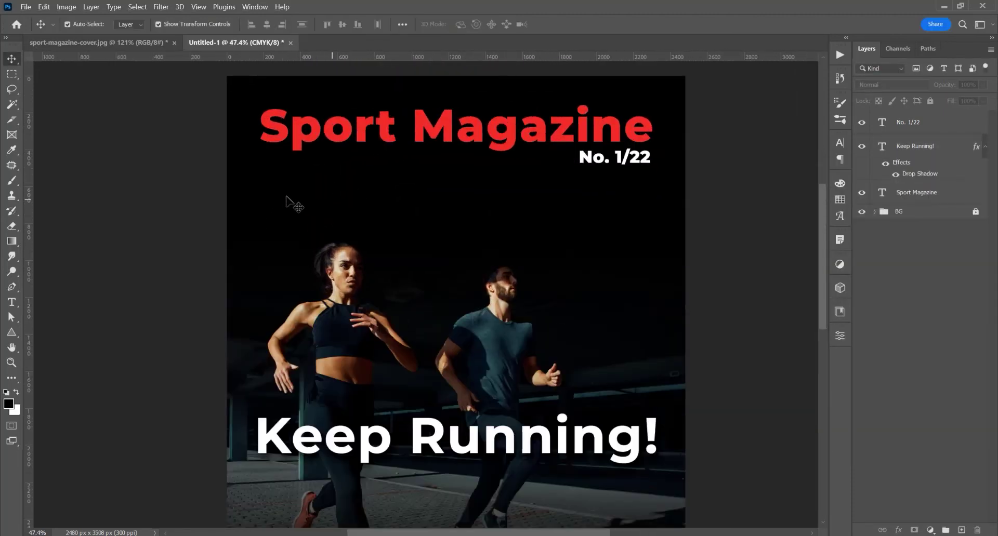
scroll(357, 230, "up", 1)
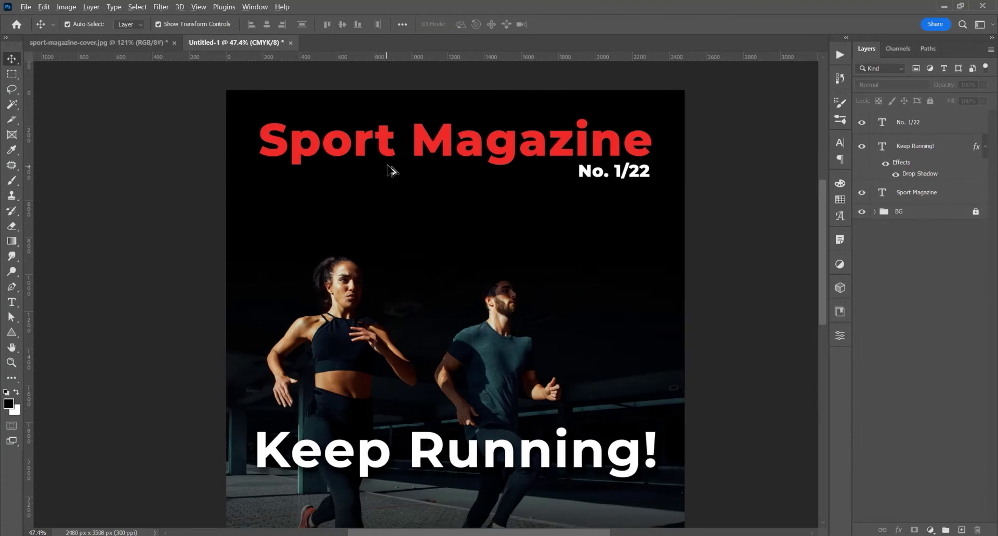
scroll(392, 171, "up", 1)
left_click_drag(424, 516, 413, 211)
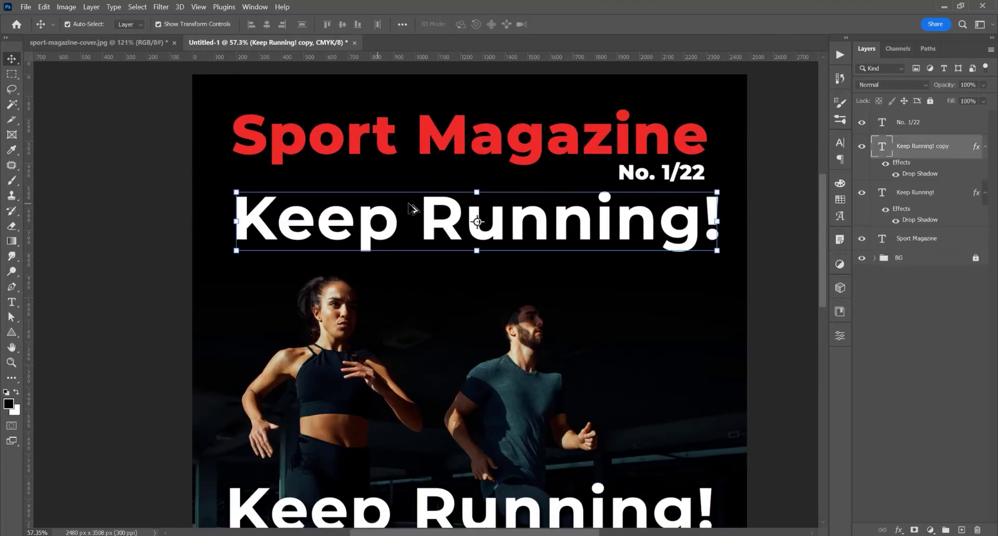
scroll(413, 210, "up", 1)
double_click(422, 210)
key("ctrl+a")
key("BackSpace")
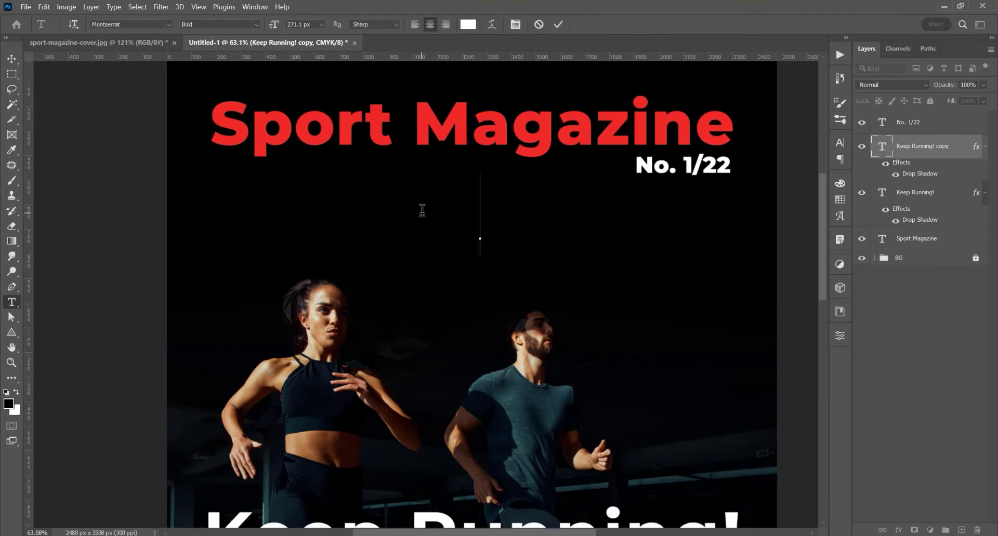
type("Sport Equipment")
left_click(192, 68)
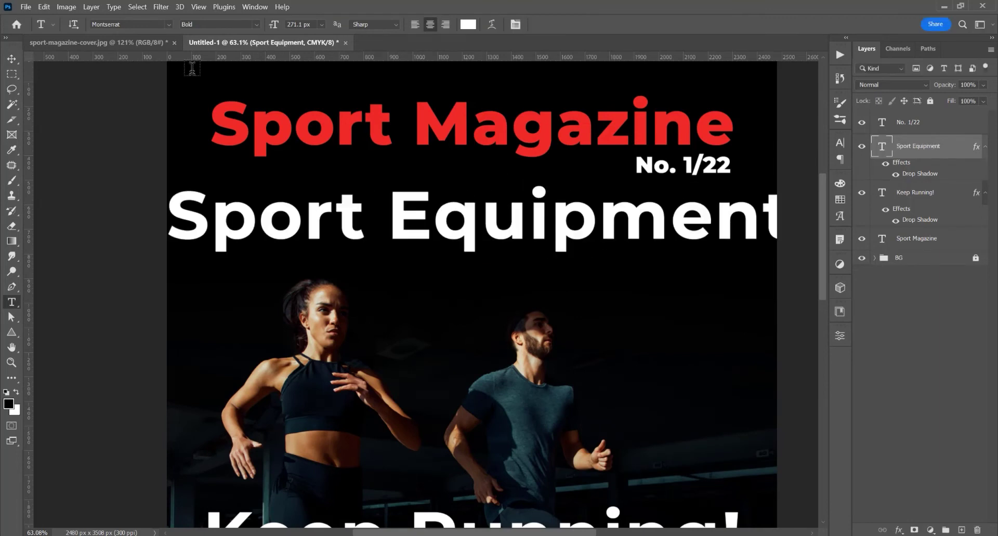
- Scale the Sport Equipment text to about 32% and place it below the left end of the title
left_click(12, 61)
key("ctrl+t")
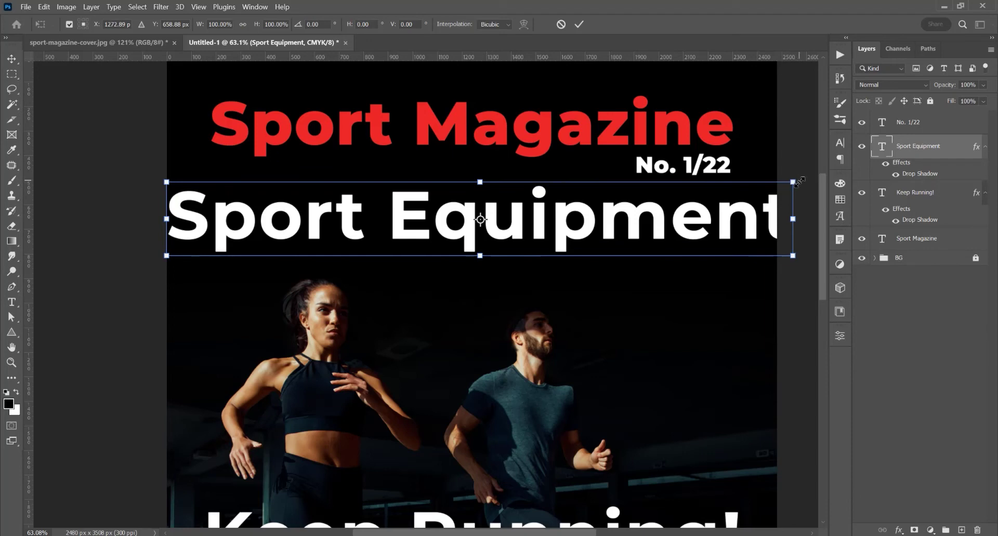
left_click_drag(793, 181, 580, 207)
left_click_drag(545, 222, 386, 210)
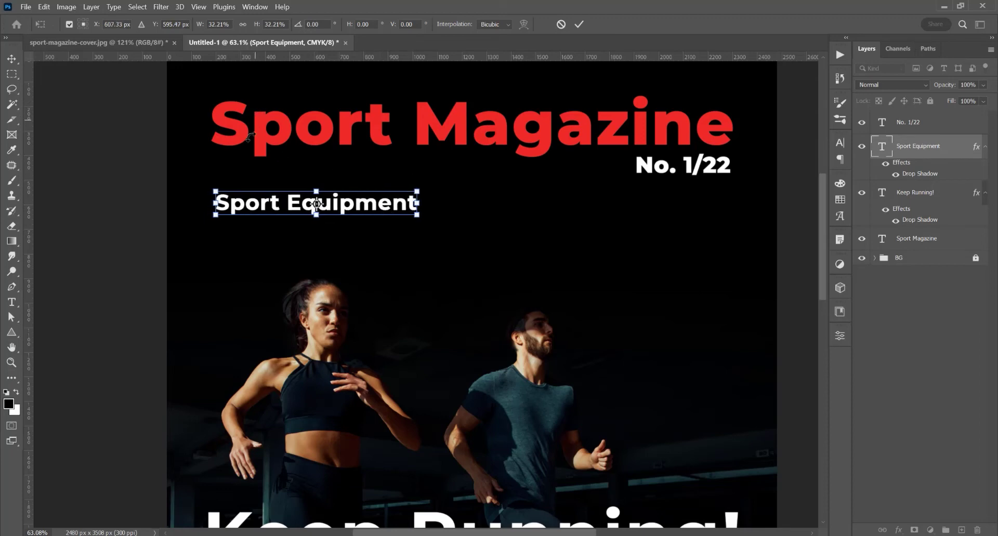
left_click(578, 24)
- Place vertical guides at the left and right edges of the Sport Magazine title
left_click(356, 152)
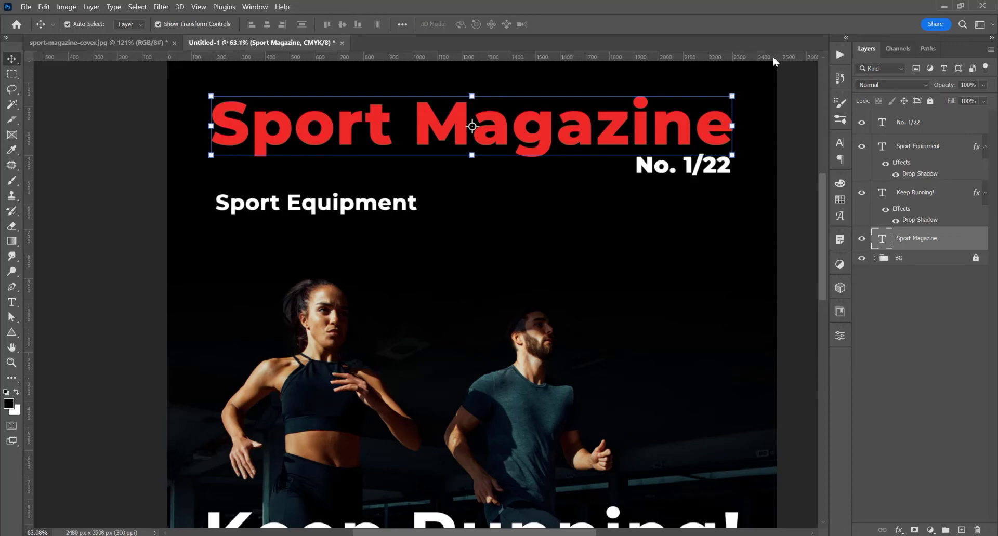
mouse_move(774, 70)
left_mouse_down()
mouse_move(732, 156)
mouse_move(684, 312)
mouse_move(615, 262)
mouse_move(613, 248)
mouse_move(448, 238)
mouse_move(233, 206)
mouse_move(217, 224)
left_mouse_up()
key("alt")
left_click_drag(778, 58, 734, 205)
- Align the Sport Equipment text to the left guide and set its font size to 95 px
scroll(285, 202, "up", 5)
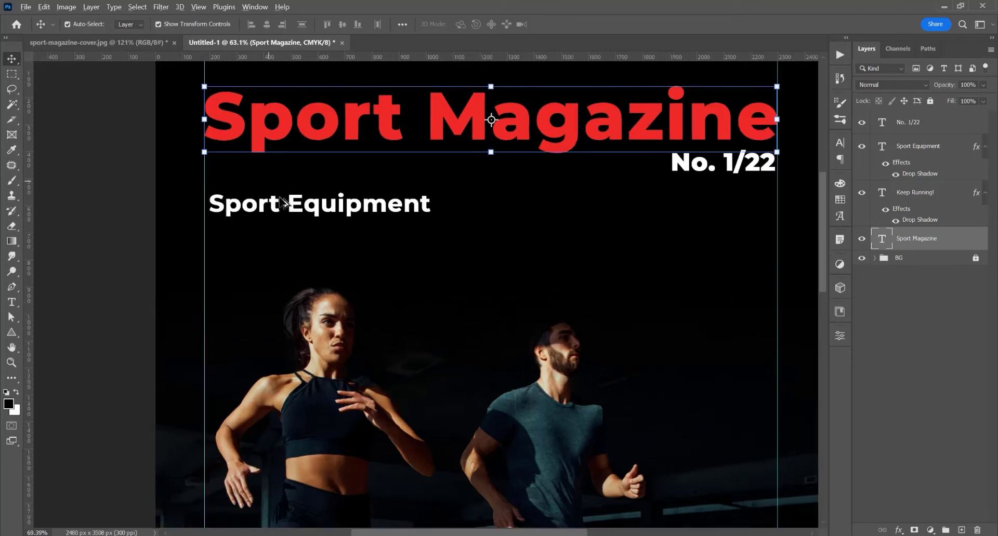
scroll(297, 211, "down", 5)
scroll(331, 179, "down", 1)
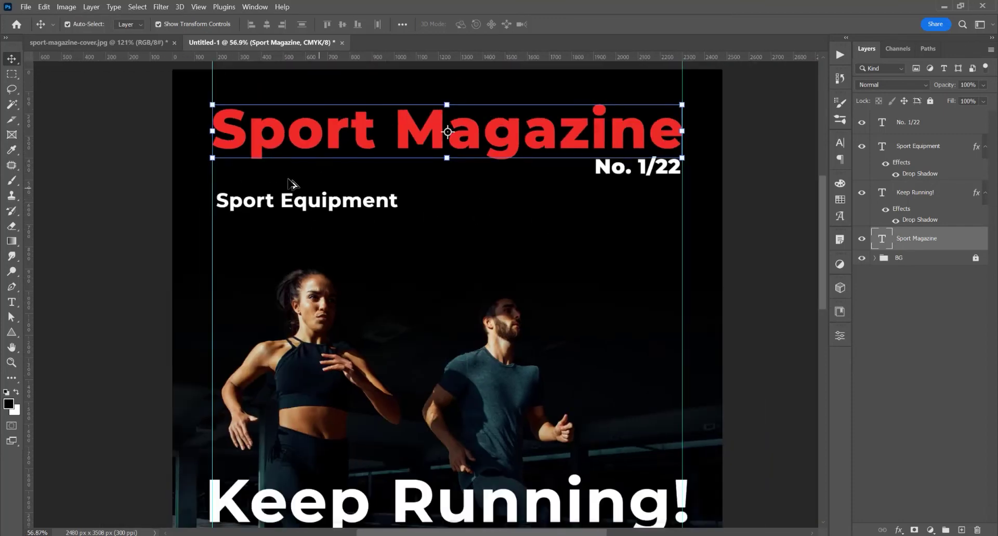
scroll(289, 180, "up", 4)
left_click_drag(323, 214, 318, 222)
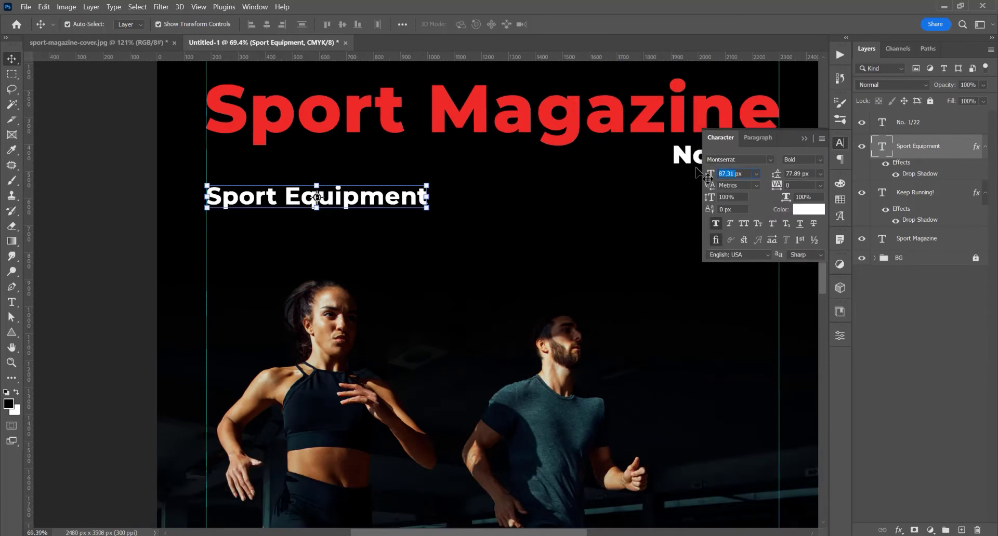
left_click_drag(707, 178, 735, 253)
left_click(82, 181)
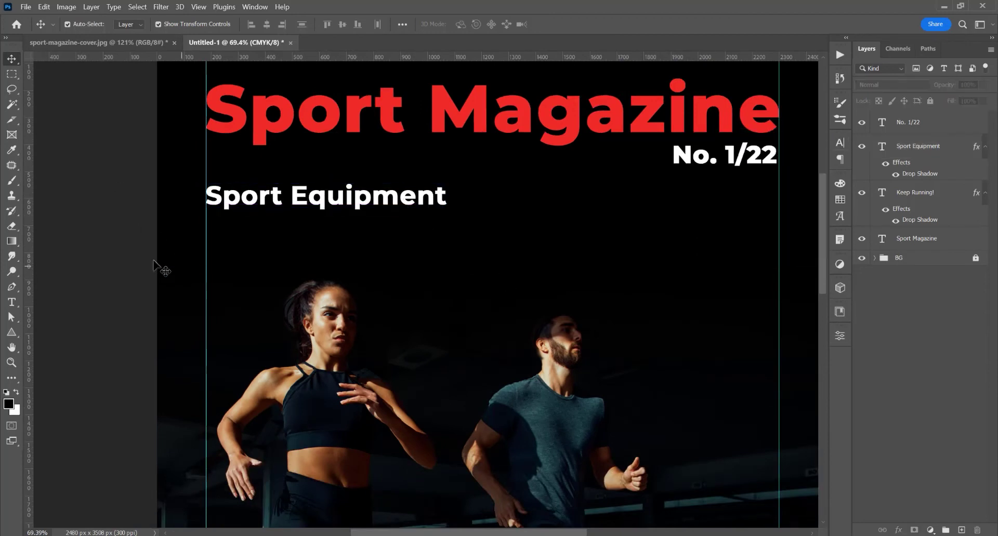
- Duplicate the Sport Equipment text just below itself and set both lines to Montserrat SemiBold
scroll(234, 196, "up", 2)
left_click_drag(234, 196, 388, 252)
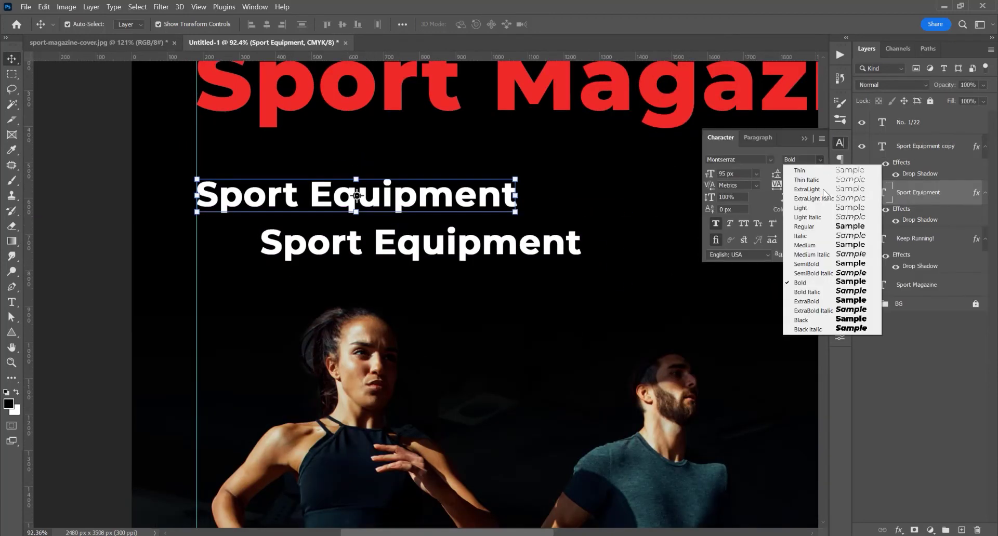
left_click(817, 264)
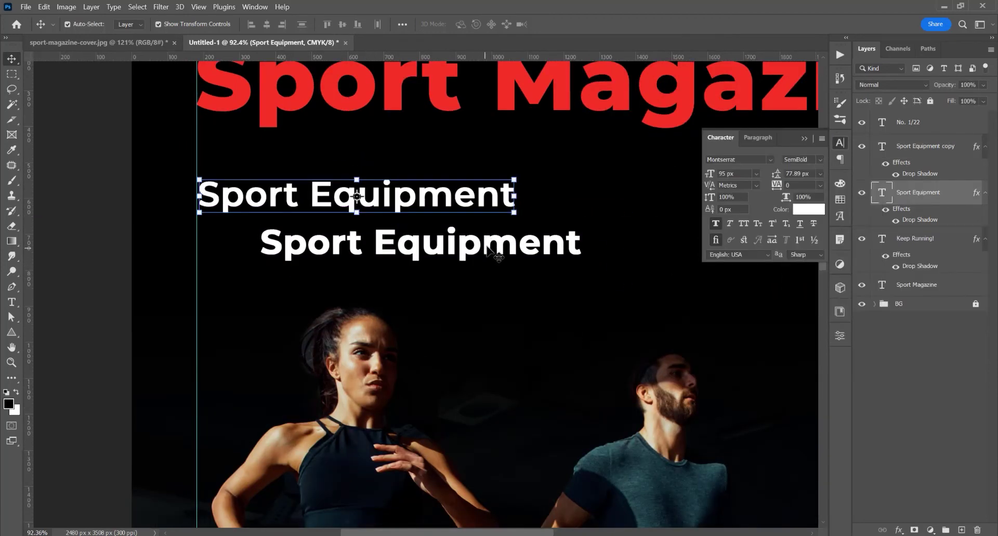
left_click(484, 248)
left_click(820, 159)
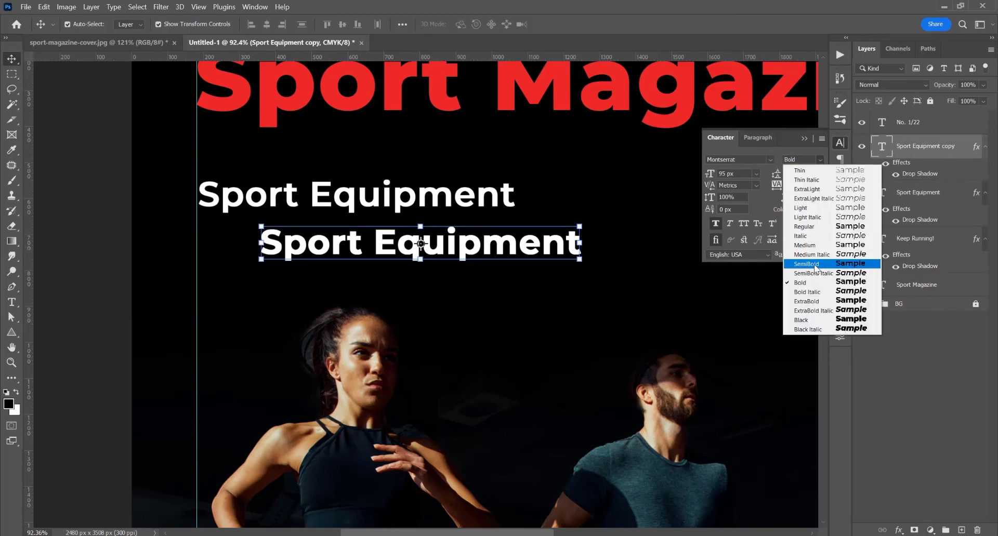
left_click(801, 263)
- Change the text of the lower Sport Equipment copy to New Arrival
left_click_drag(477, 248, 467, 248)
double_click(457, 250)
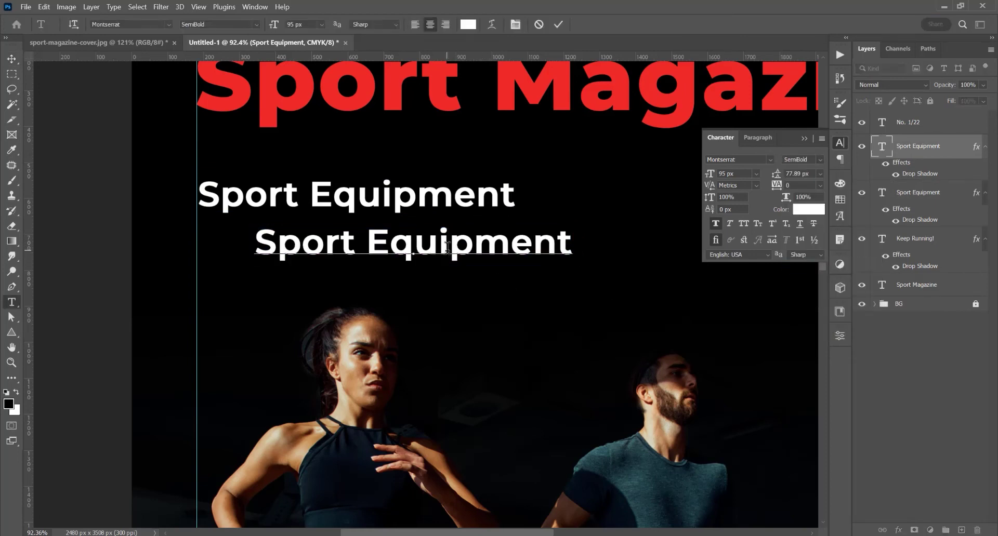
key("ctrl+a")
type("New Arrival")
left_click(12, 58)
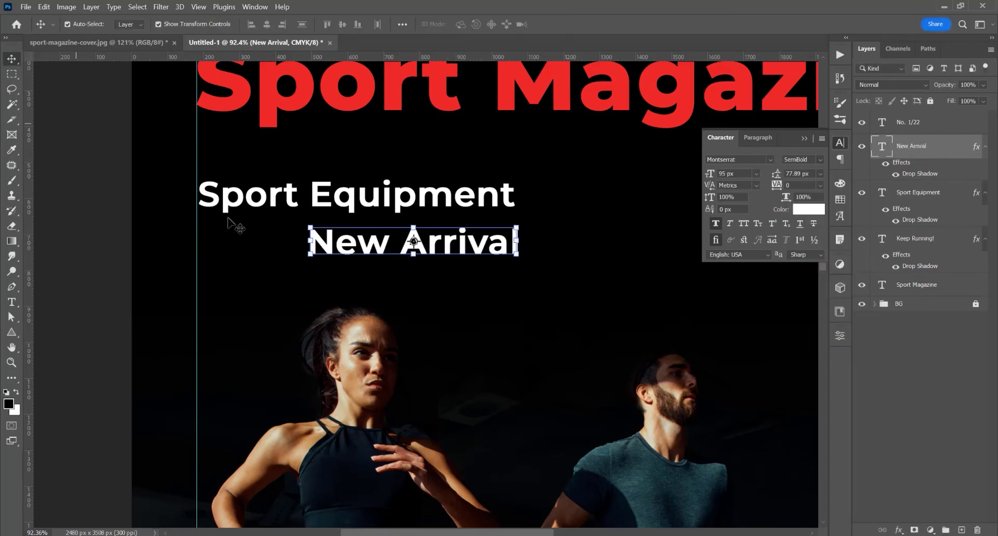
- Colour the New Arrival text with the title's red and shift it left beneath Sport Equipment
left_click_drag(521, 159, 501, 201)
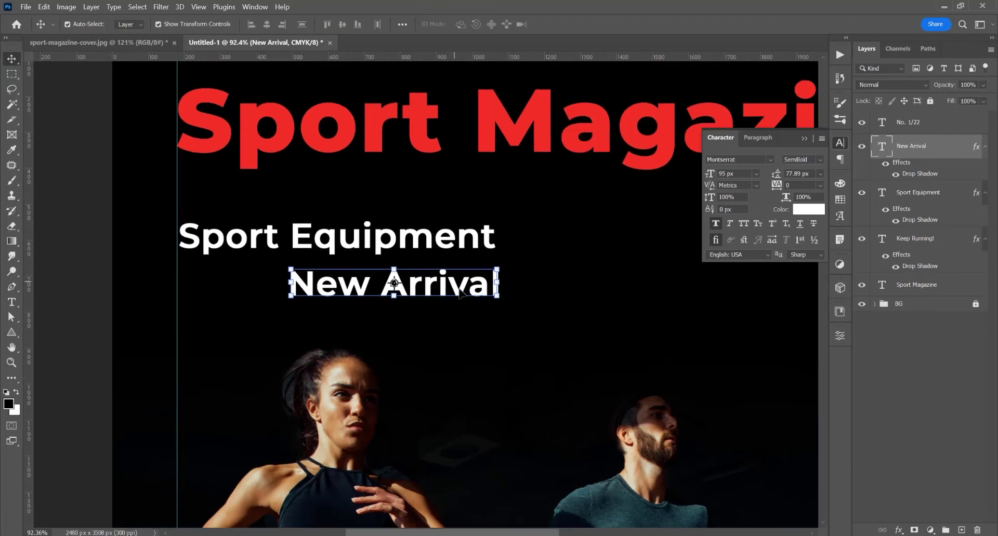
left_click(808, 210)
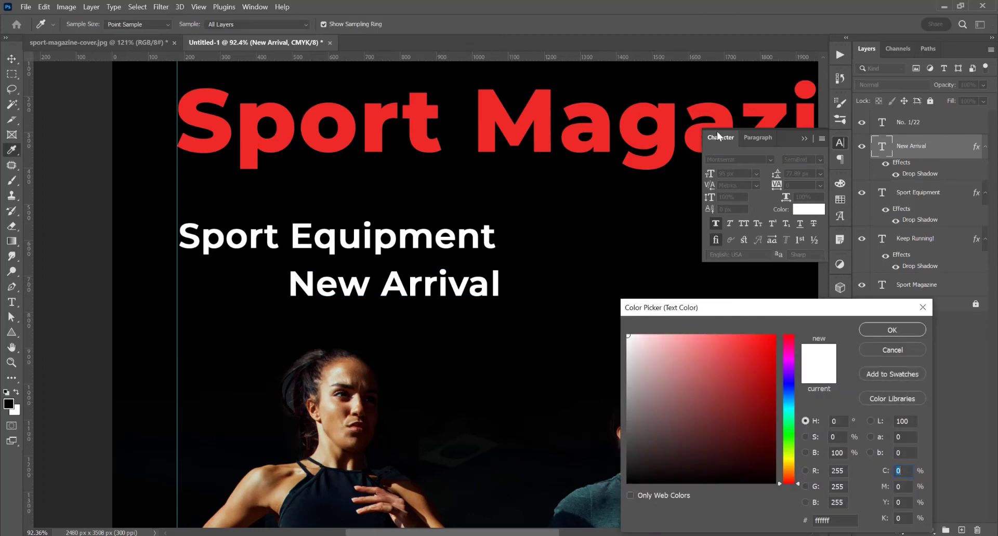
left_click(634, 122)
key("Return")
key("ctrl+Return")
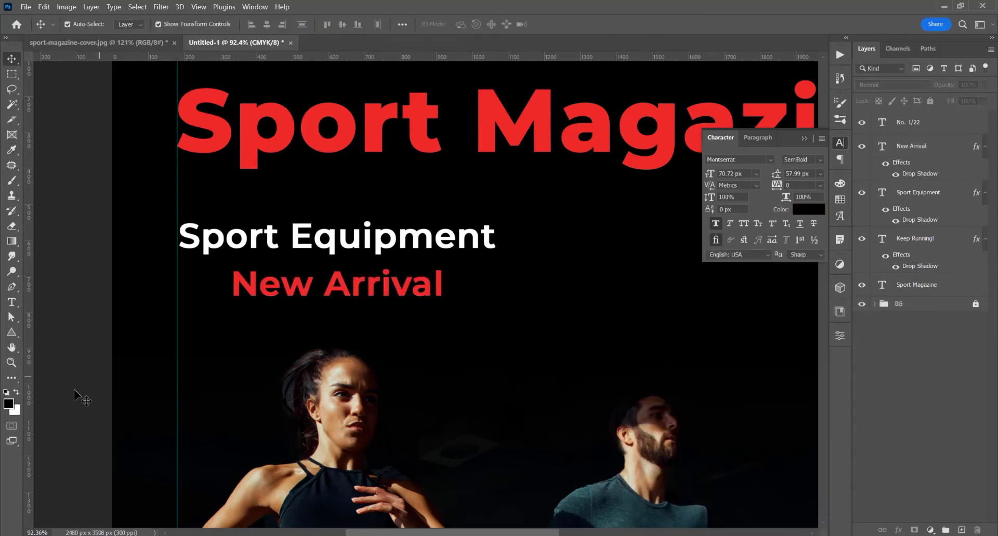
- Draw a small triangle about 38 by 33 px to the right of New Arrival and fill it with white
left_click(15, 334)
right_click(15, 333)
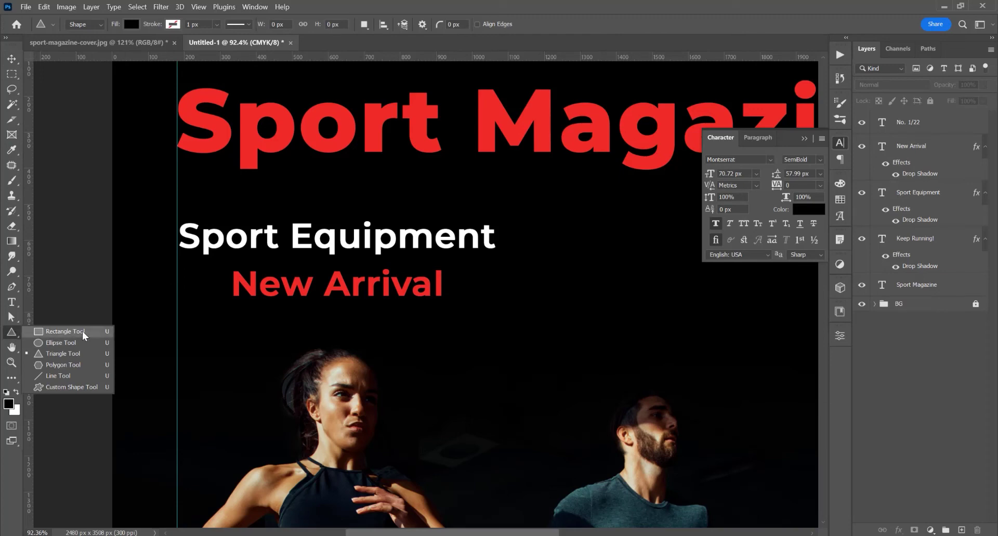
left_click(63, 354)
left_click_drag(478, 278, 496, 295)
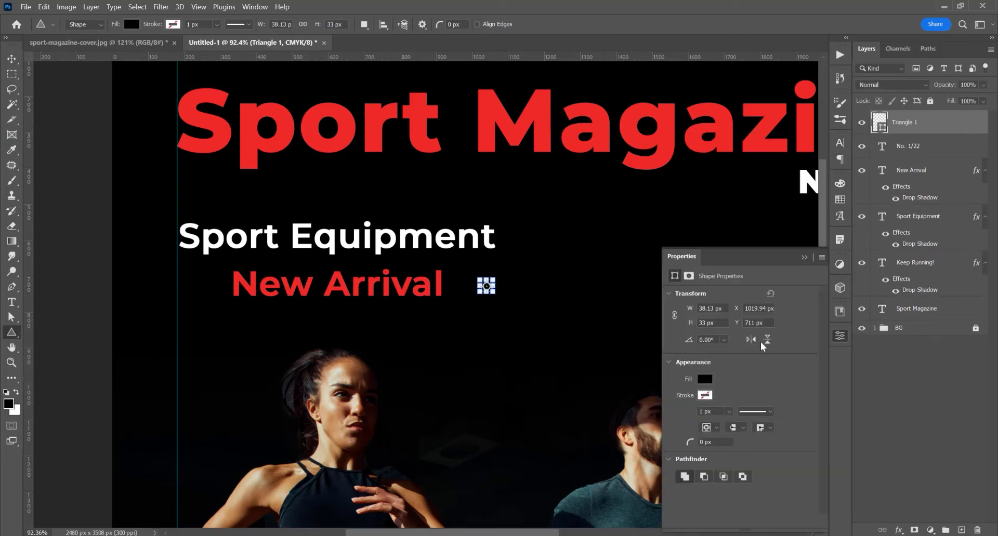
left_click(705, 381)
left_click(686, 388)
left_click(804, 257)
key("v")
left_click(360, 267)
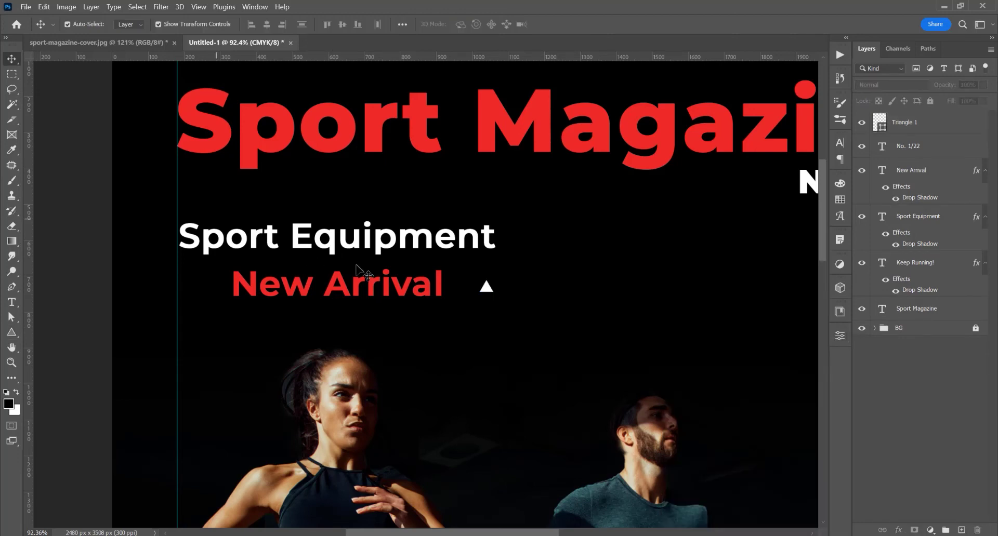
- Rotate the white triangle to point right and place it as a bullet directly before New Arrival
scroll(408, 275, "up", 4)
left_click_drag(519, 299, 131, 286)
left_click(580, 25)
scroll(190, 356, "up", 3)
left_click(312, 236)
scroll(312, 234, "down", 15)
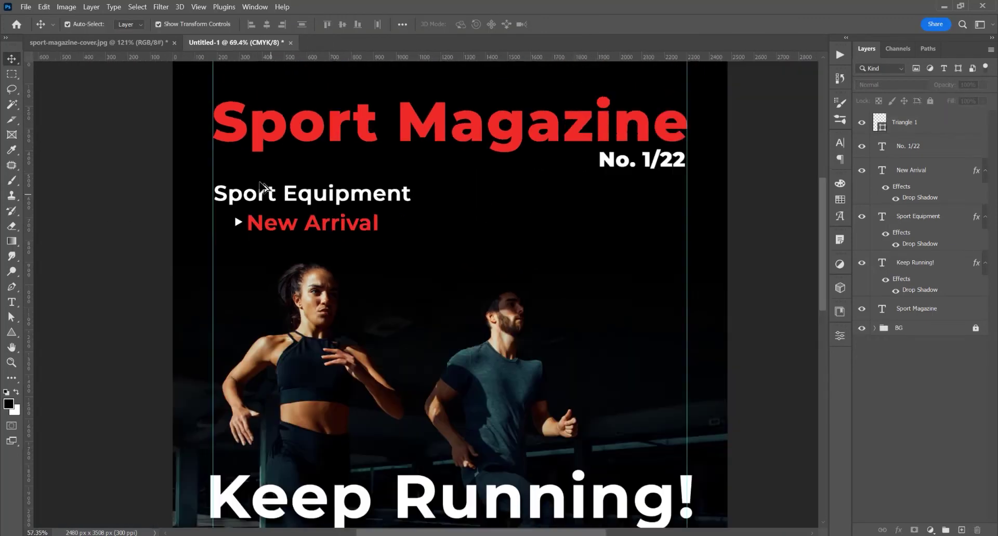
- Duplicate the Sport Equipment text and place the copy against the right-hand guide, below No. 1/22
scroll(455, 156, "up", 5)
scroll(442, 191, "up", 2)
scroll(439, 188, "down", 3)
scroll(567, 203, "up", 3)
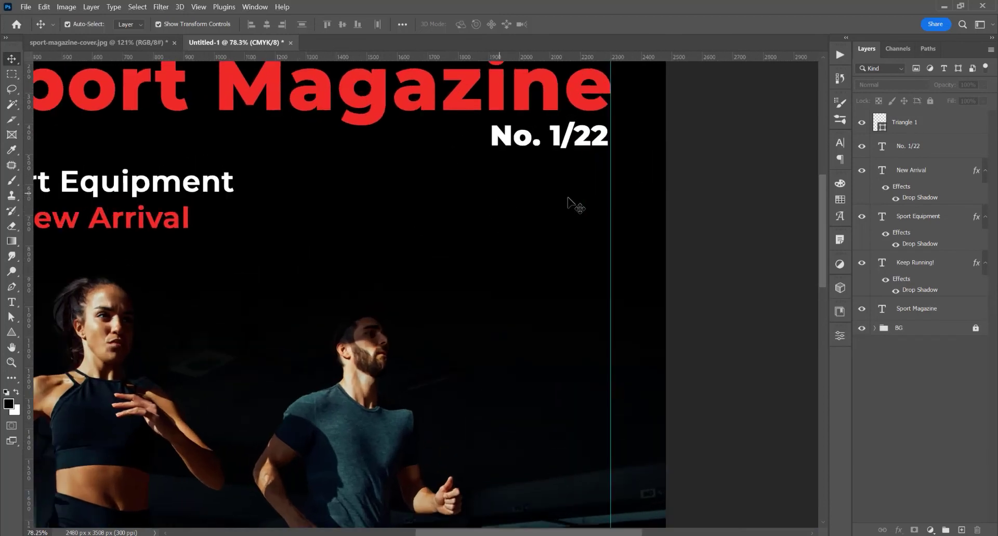
scroll(521, 260, "down", 2)
left_click_drag(238, 183, 550, 214)
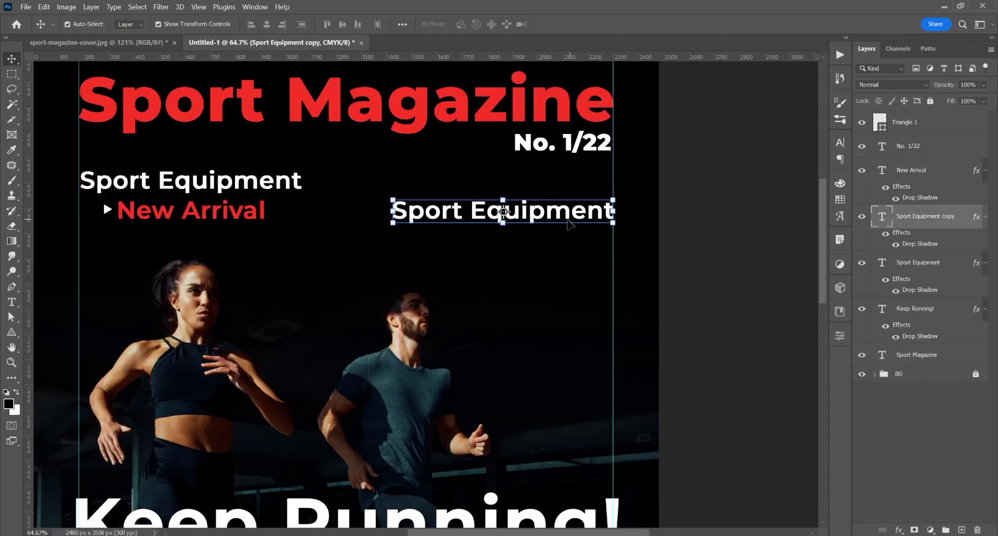
- Change the Sport Equipment copy to read Running tips and, on a second line, for beginners
double_click(544, 211)
type("Running ")
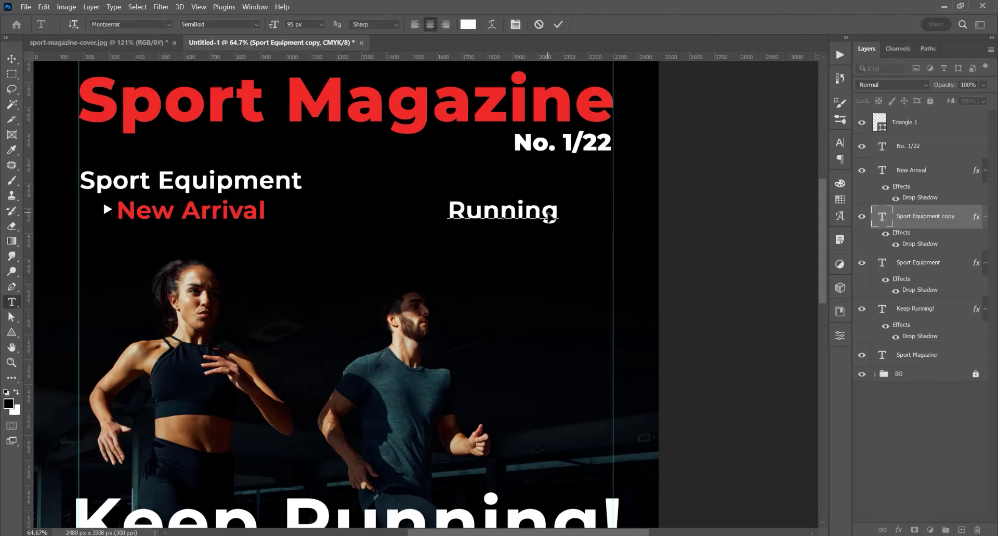
type("tips")
key("Return")
type("for beginners")
key("ctrl+Return")
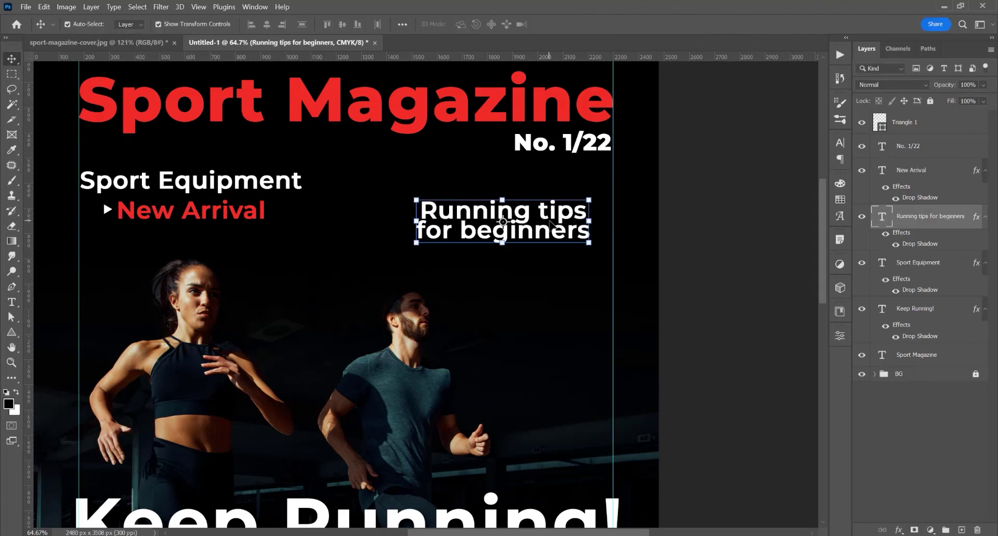
- Set the Running tips text to Auto leading and 70 px, and align it to the right-hand guide
left_click(841, 142)
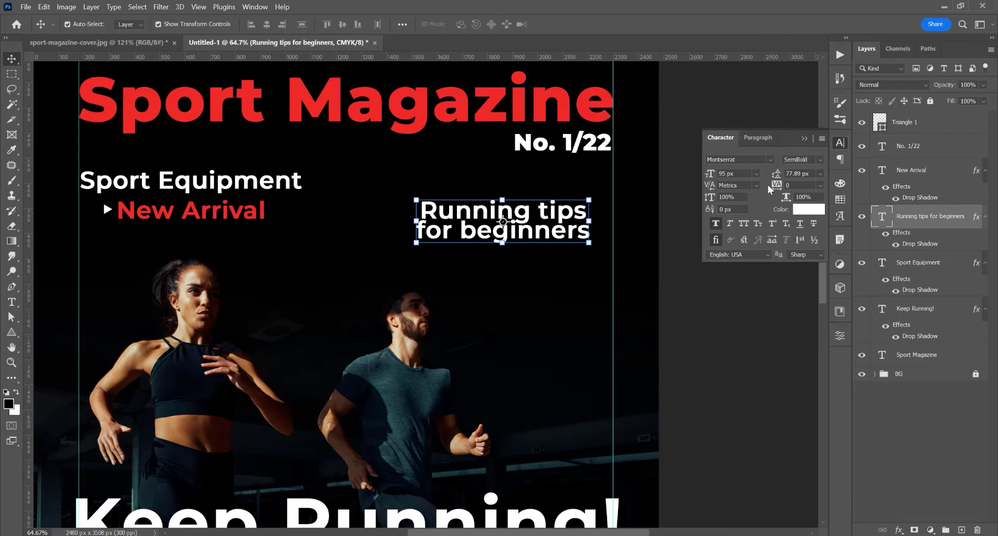
left_click(820, 174)
left_click(812, 184)
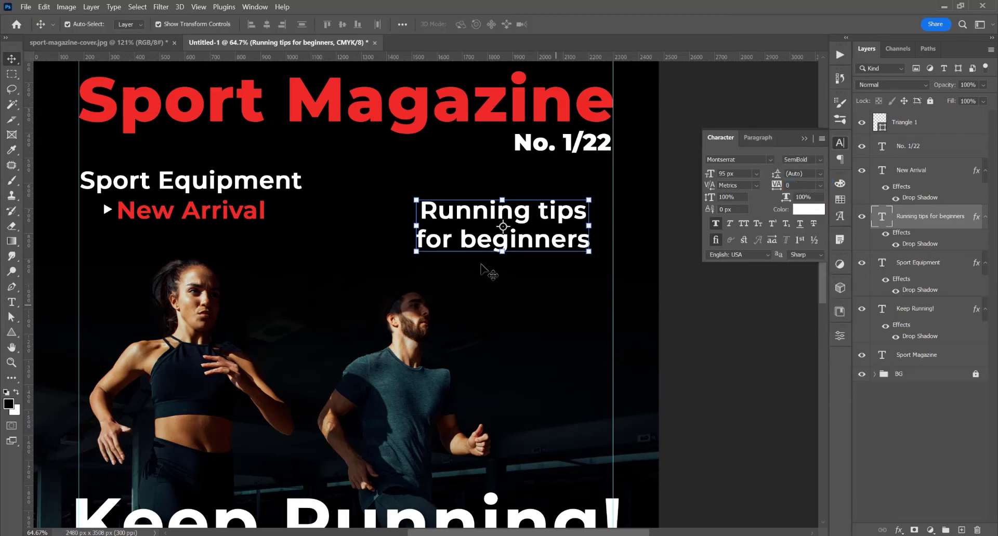
left_click_drag(565, 225, 585, 203)
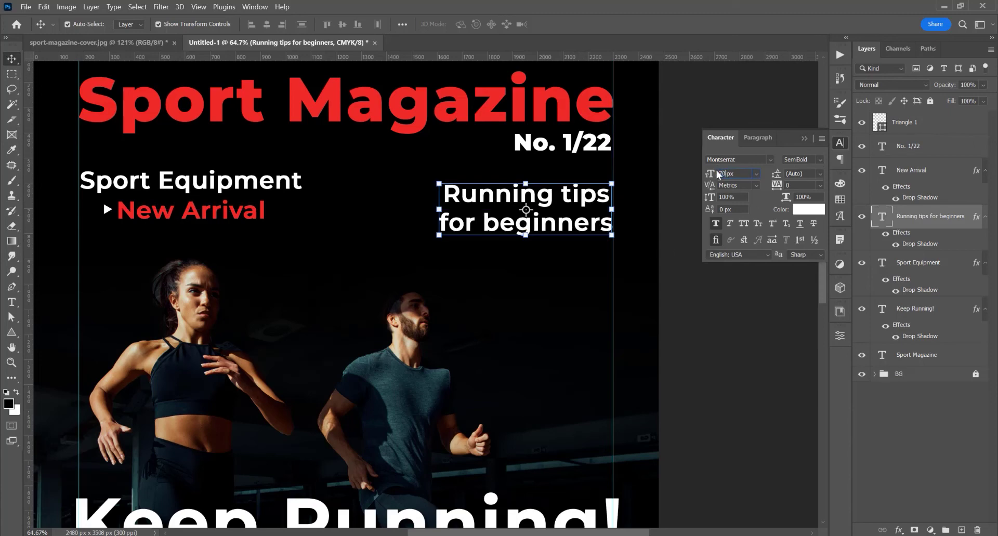
key("Return")
left_click(662, 208)
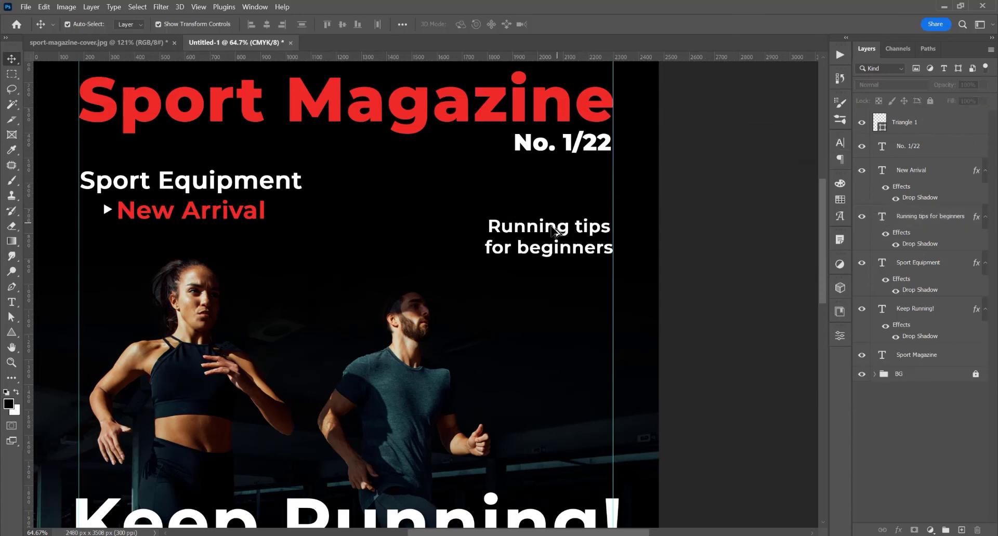
- Duplicate the Running tips for beginners text directly below itself and change the copy's text to p.6
scroll(553, 227, "up", 8)
left_click_drag(554, 225, 535, 333)
double_click(509, 338)
key("ctrl+a")
type("p")
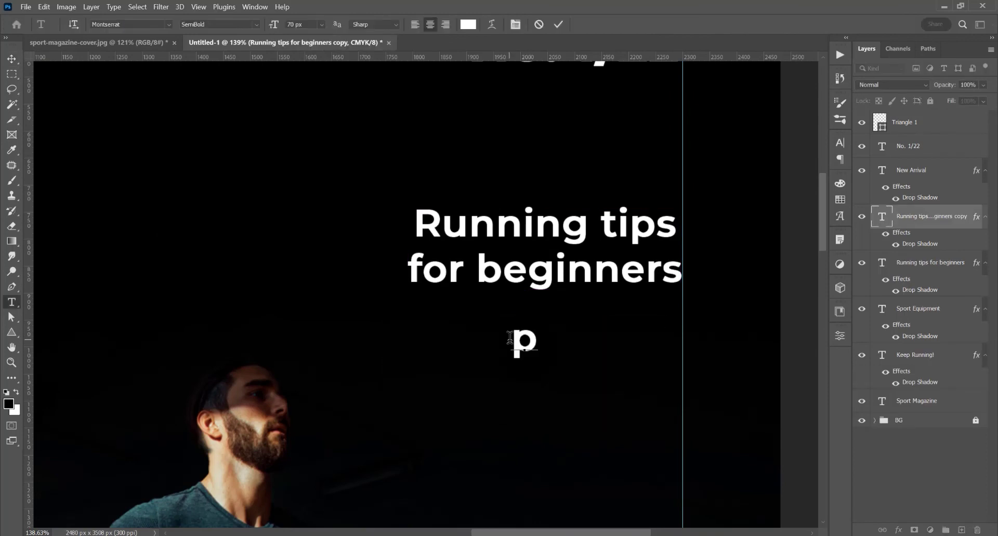
type(".6")
key("ctrl+Return")
key("v")
scroll(525, 441, "down", 4)
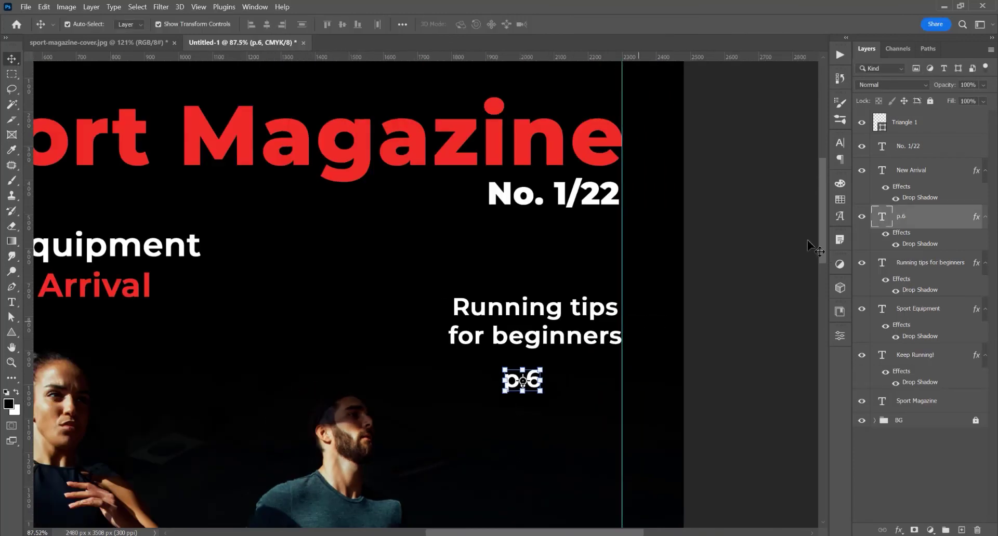
- Colour p.6 with the title's red and fit it at about 52 px closely beneath for beginners
left_click(841, 145)
left_click(808, 210)
left_click(580, 143)
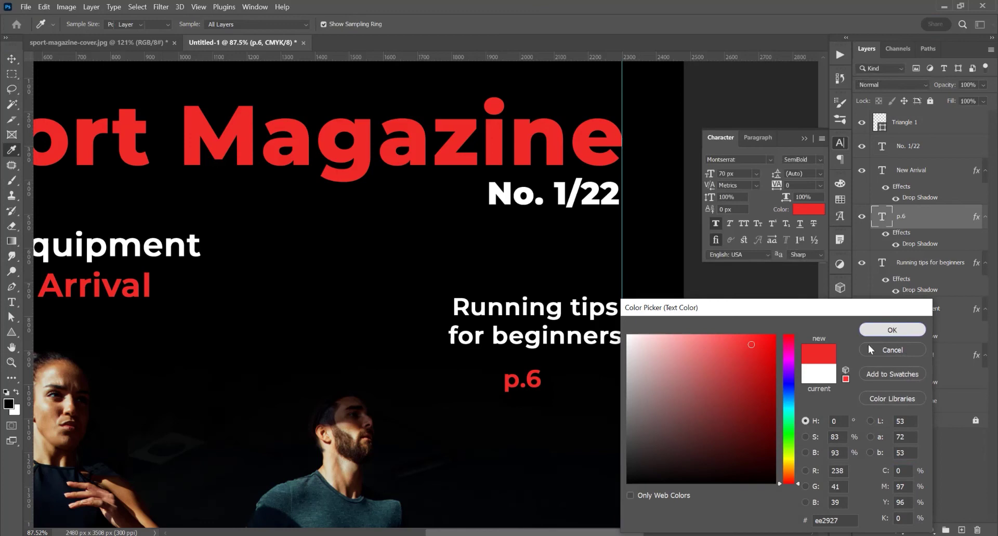
left_click(888, 330)
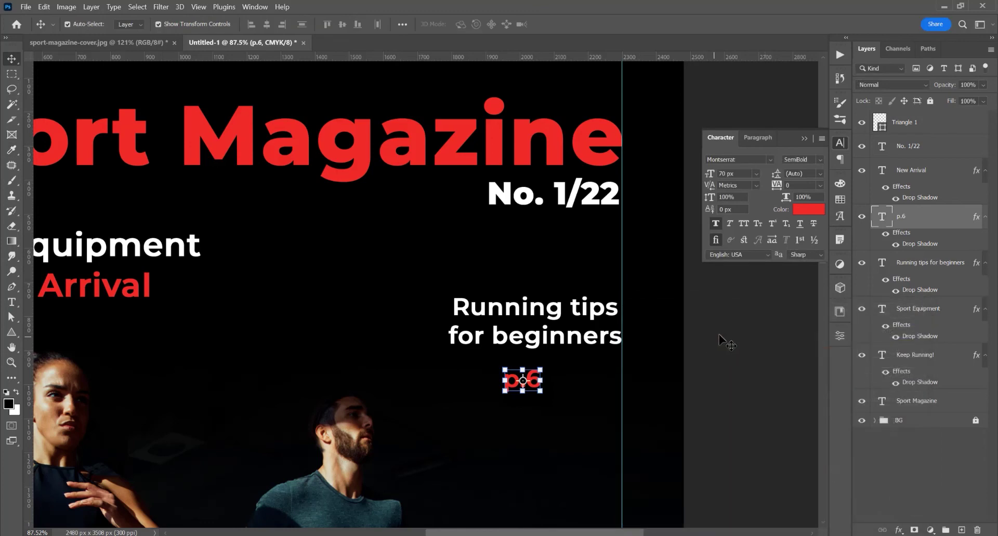
left_click(719, 337)
scroll(514, 370, "up", 4)
left_click_drag(533, 379, 579, 362)
- Duplicate the white triangle bullet from New Arrival, shrink the copy and place it directly before p.6
scroll(576, 328, "down", 7)
left_click_drag(147, 284, 548, 341)
scroll(500, 331, "up", 5)
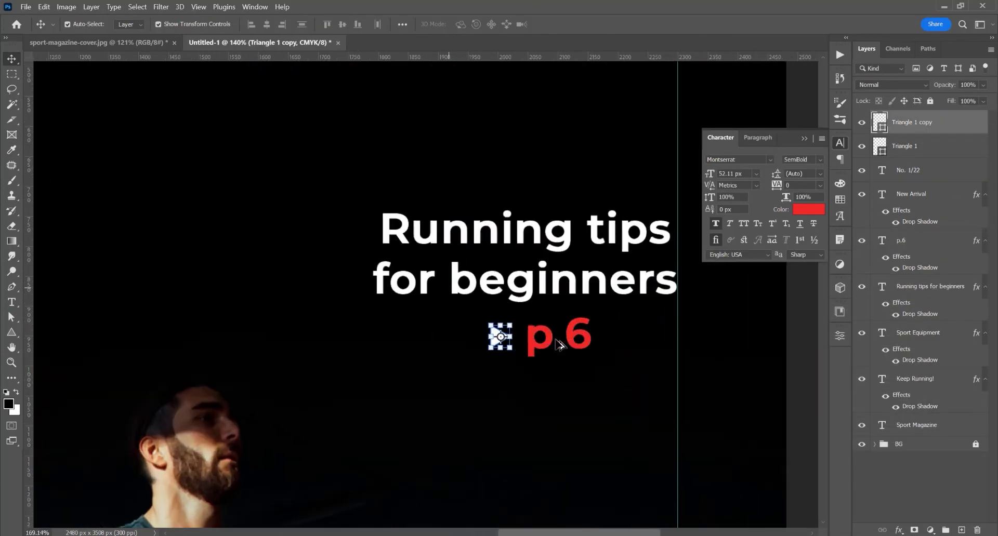
key("ctrl+t")
left_click_drag(465, 309, 460, 314)
- Place barcode.png as an embedded image and position it against the left-hand guide near the bottom of the cover
left_click_drag(418, 78, 422, 191)
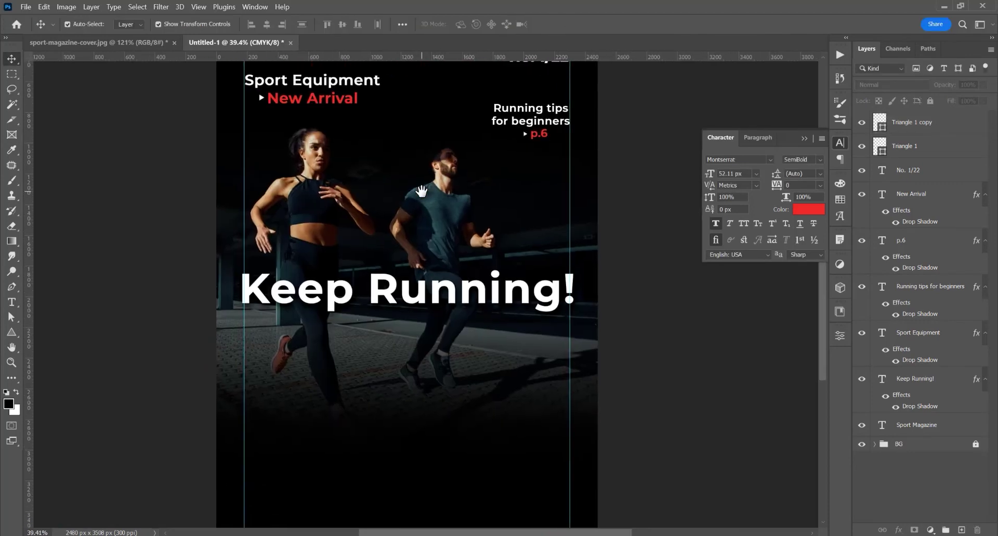
scroll(421, 192, "down", 2)
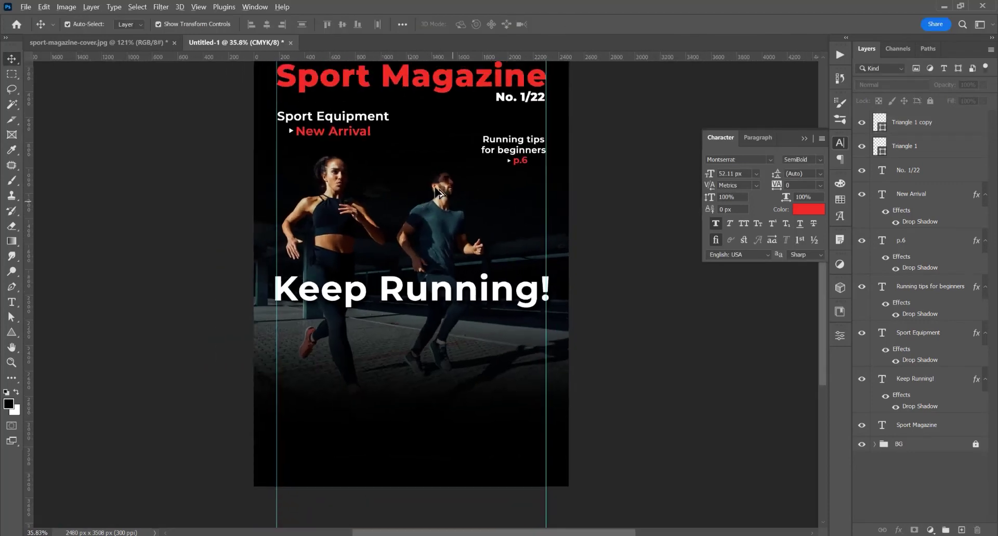
scroll(408, 223, "up", 1)
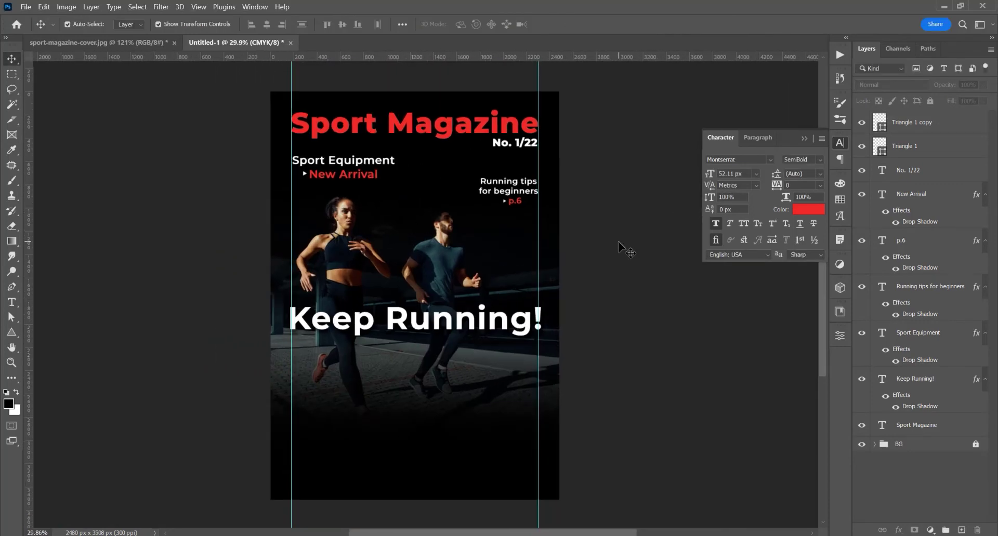
left_click(26, 7)
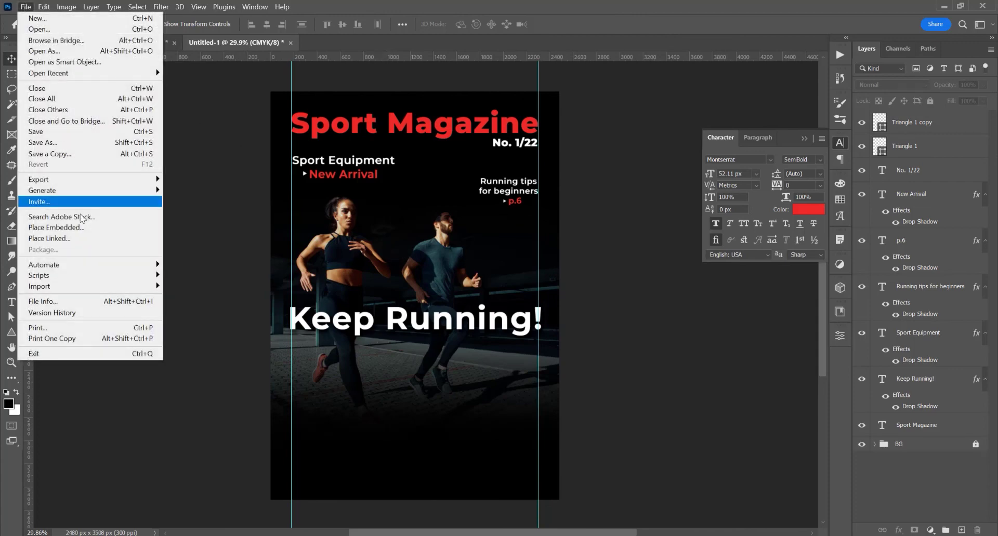
left_click(99, 227)
left_click(213, 103)
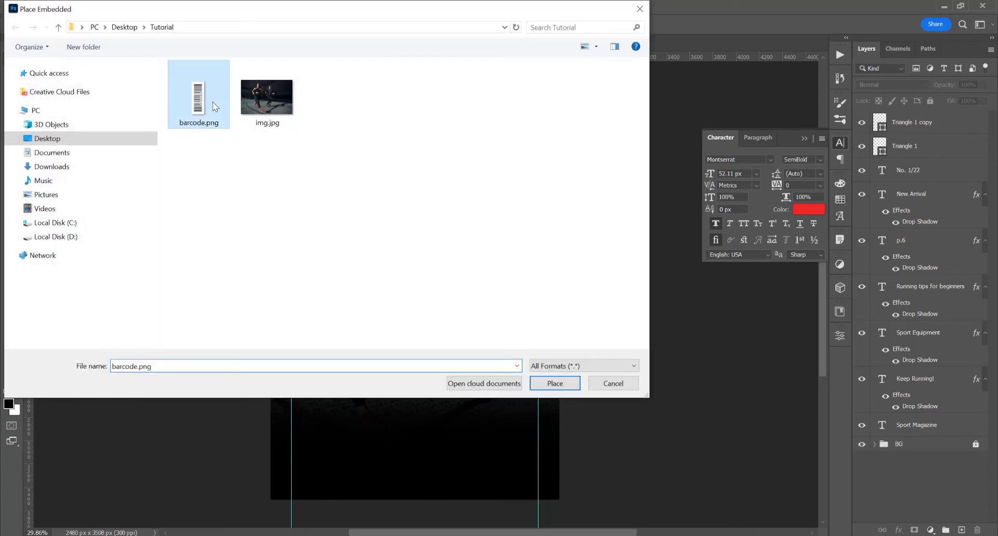
left_click(571, 387)
left_click_drag(415, 289, 300, 454)
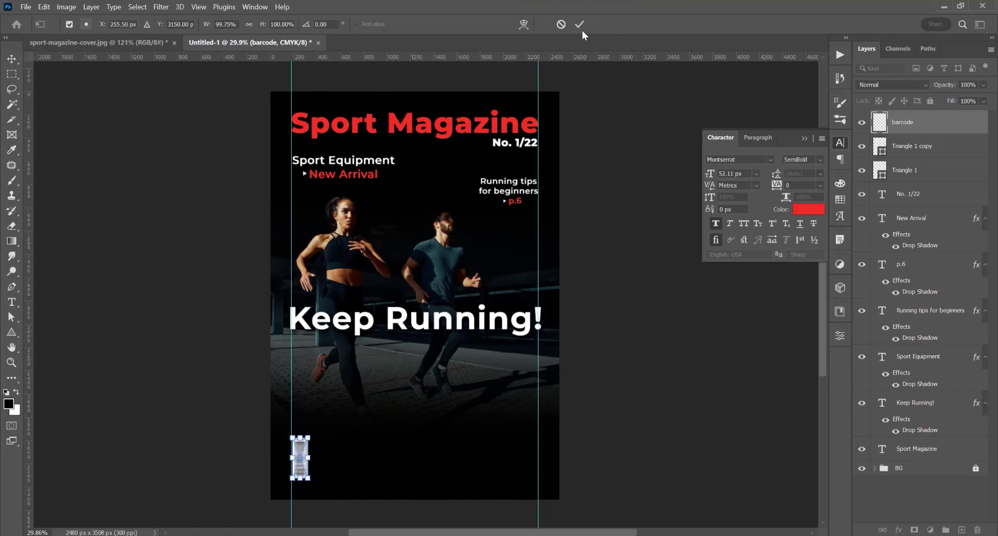
left_click(579, 24)
scroll(369, 370, "up", 3)
left_click(213, 319)
- Duplicate the Running tips text, p.6 and its bullet together twice, at the cover's bottom-right guide and beside the barcode
scroll(376, 321, "down", 3)
scroll(513, 98, "up", 6)
left_click(538, 125)
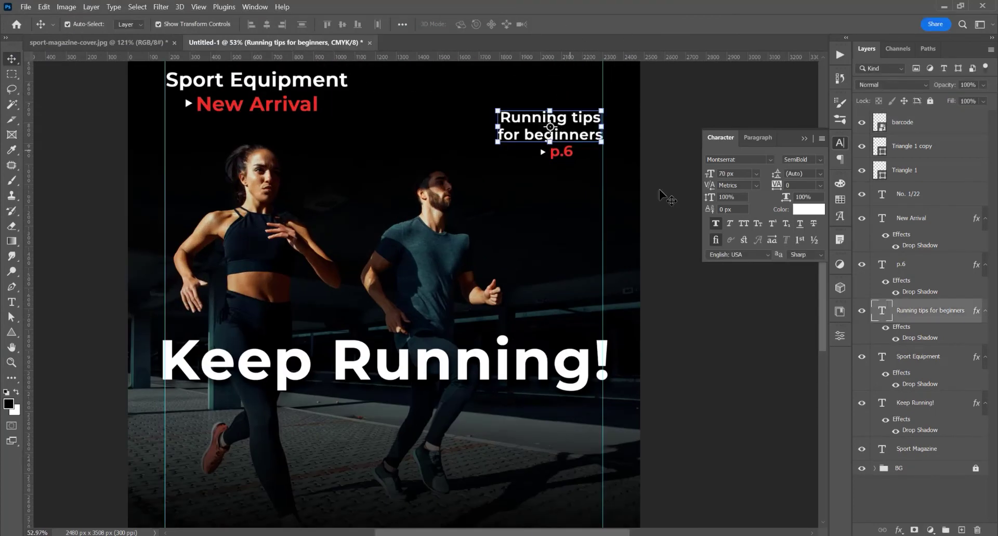
scroll(562, 116, "up", 3)
scroll(533, 154, "down", 3)
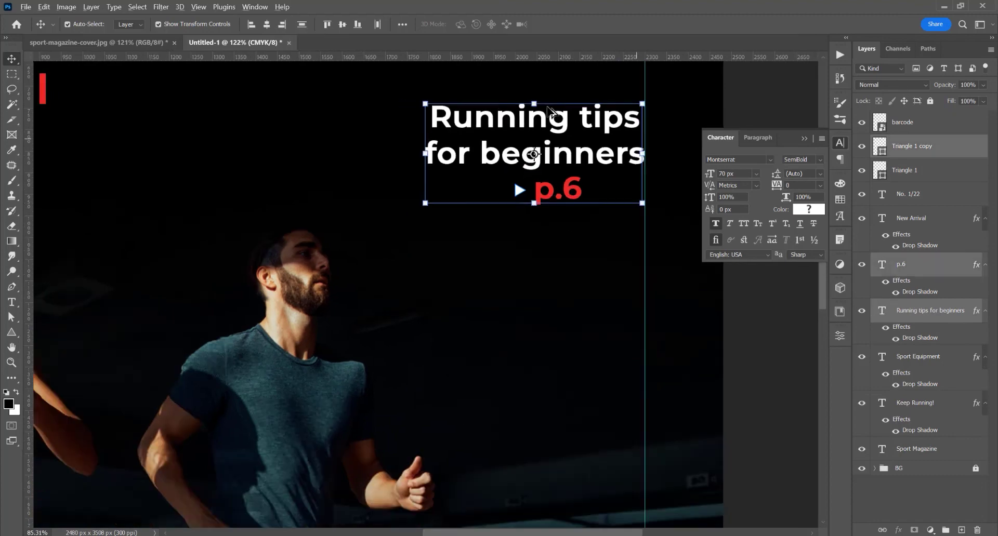
scroll(433, 316, "down", 1)
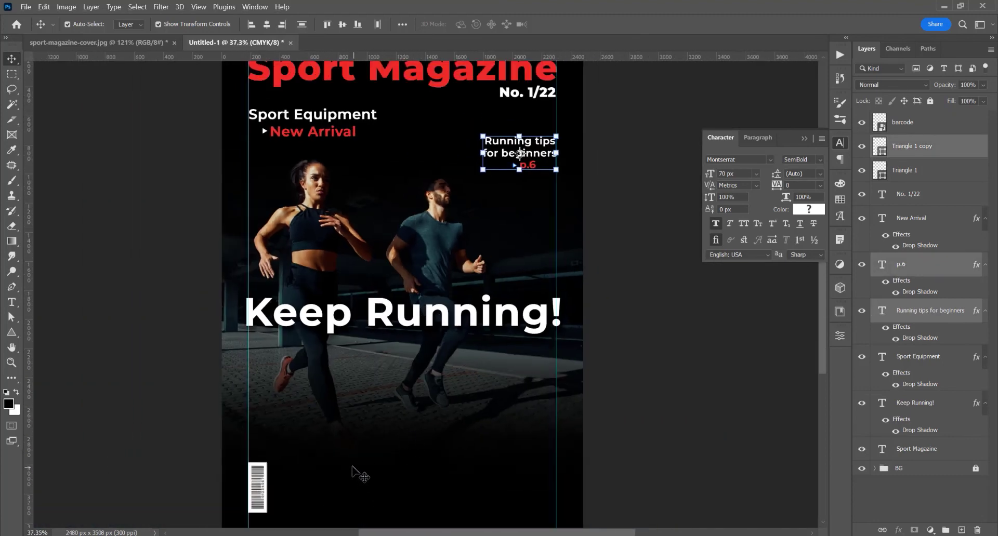
scroll(522, 311, "down", 1)
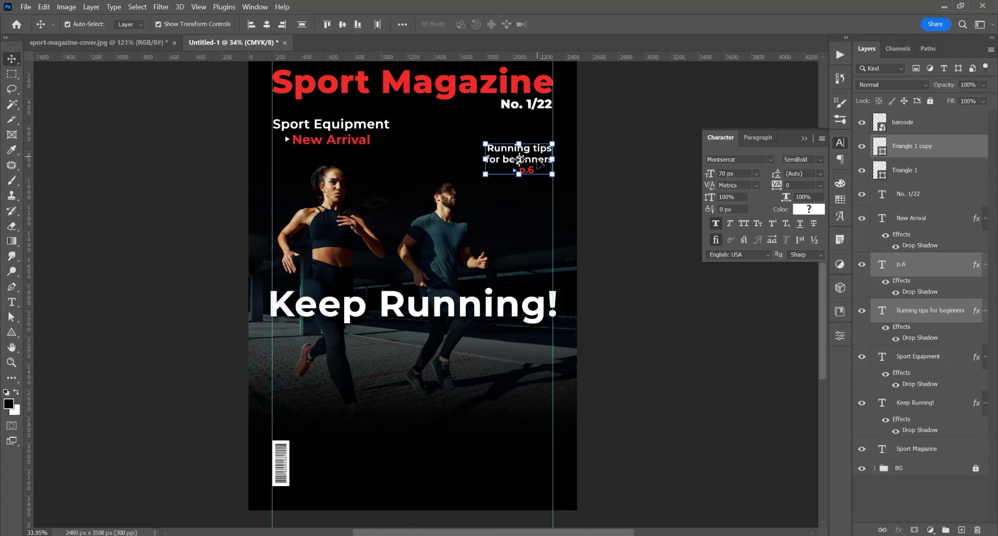
left_click_drag(542, 165, 534, 471)
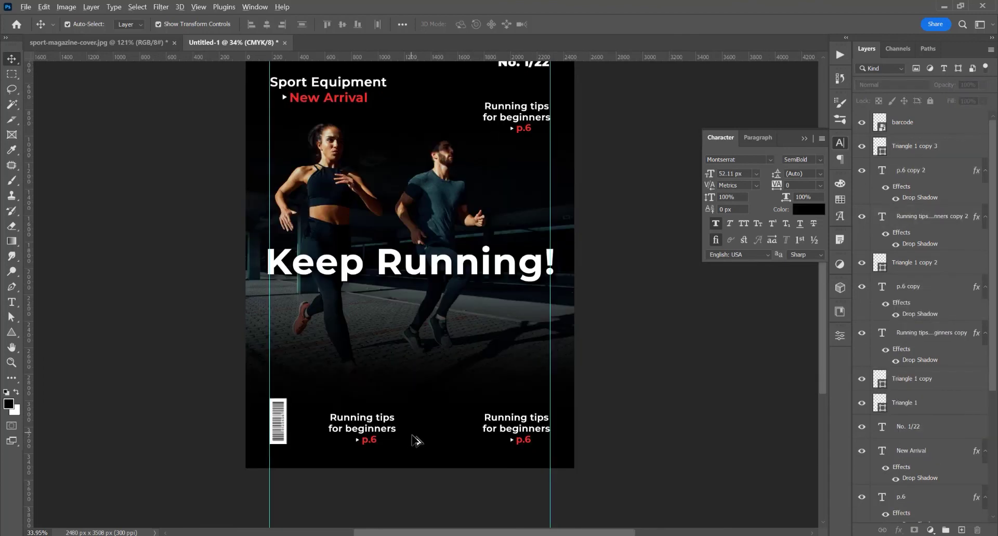
scroll(412, 437, "up", 1)
scroll(355, 443, "down", 1)
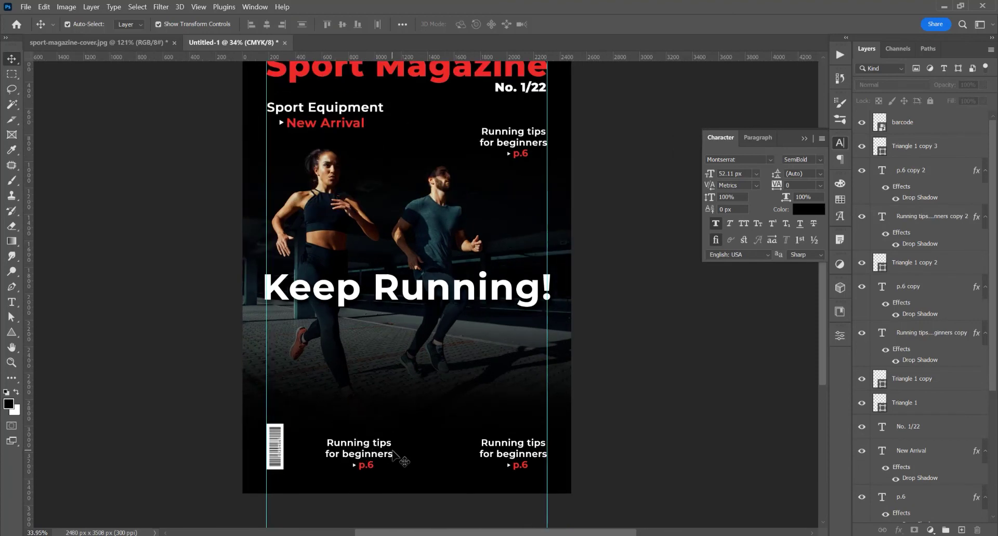